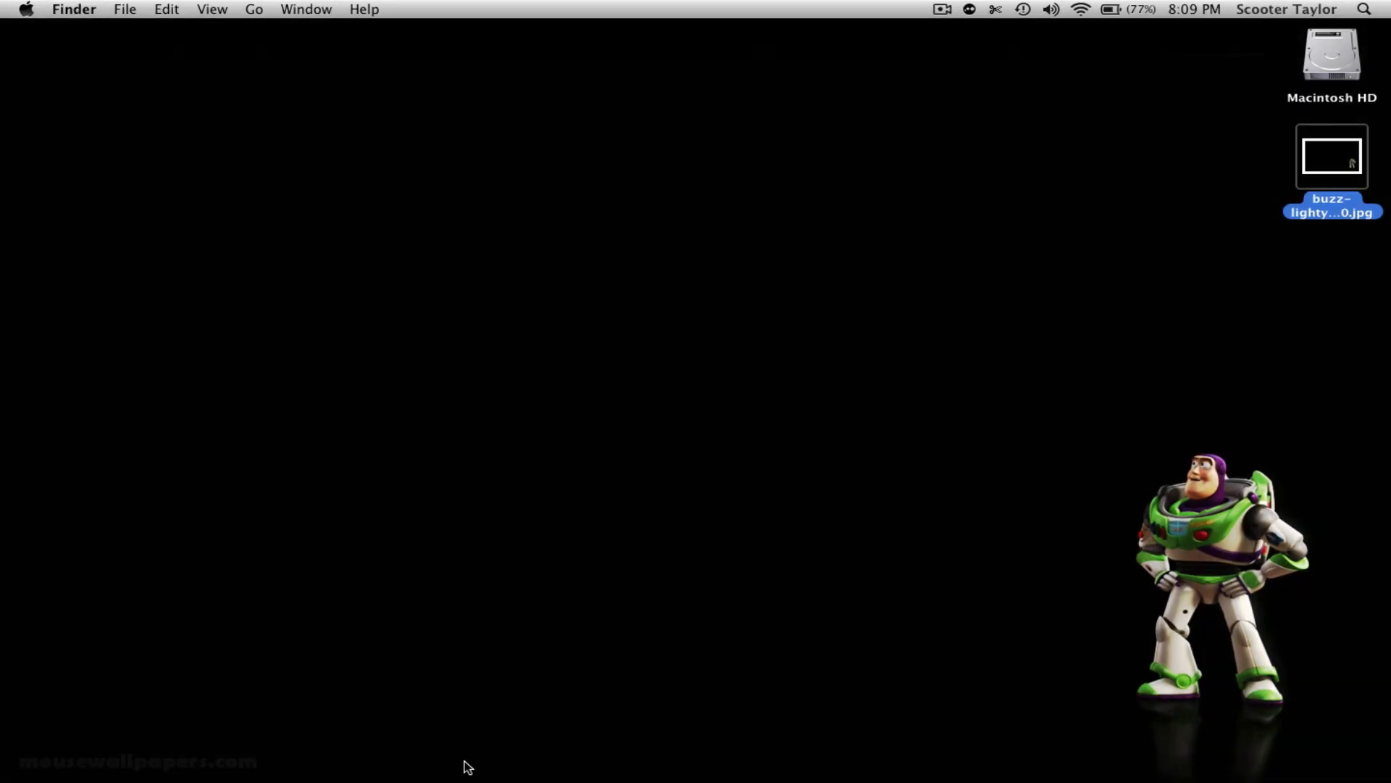
In Safari, search 'what is my screen resolution' and open whatismyscreenresolution.com, which reports 1440 x 900.
mouse_move(435, 780)
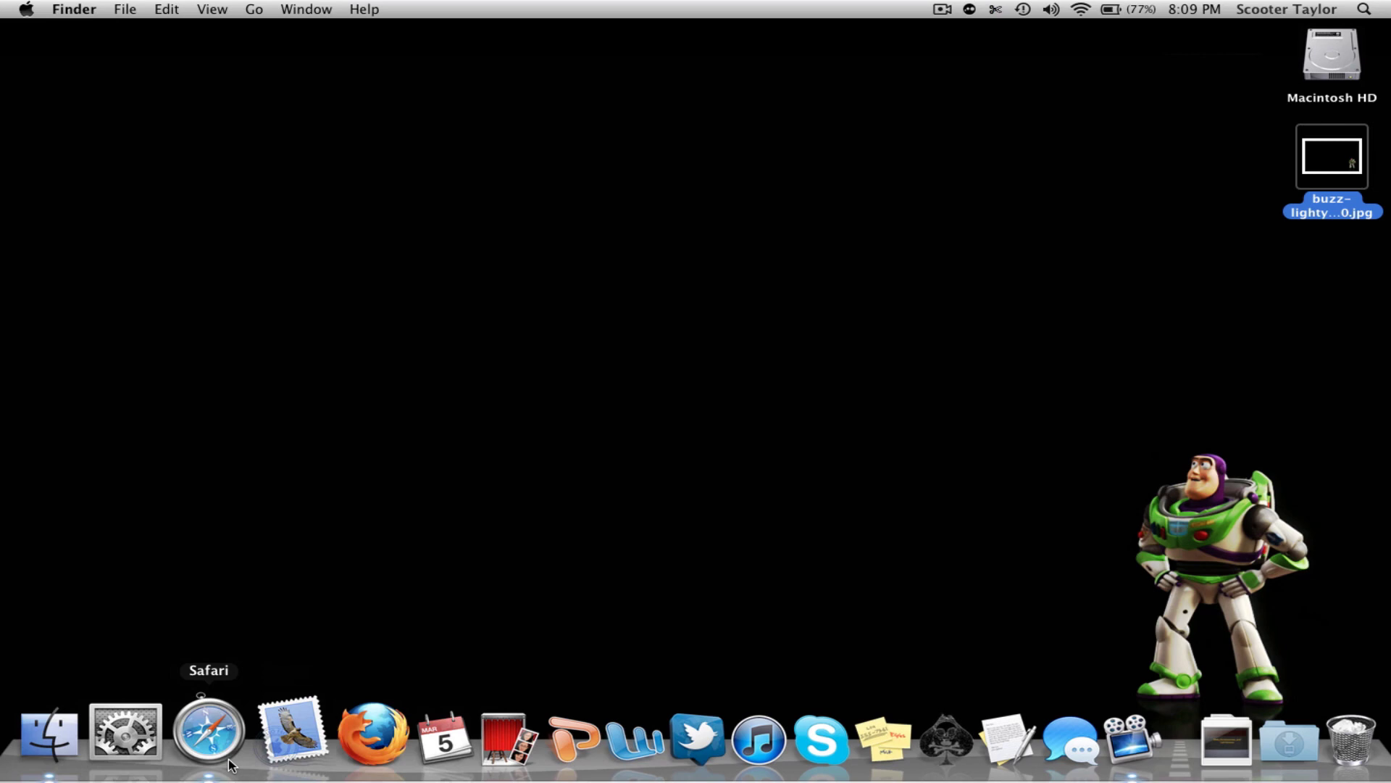
click(198, 735)
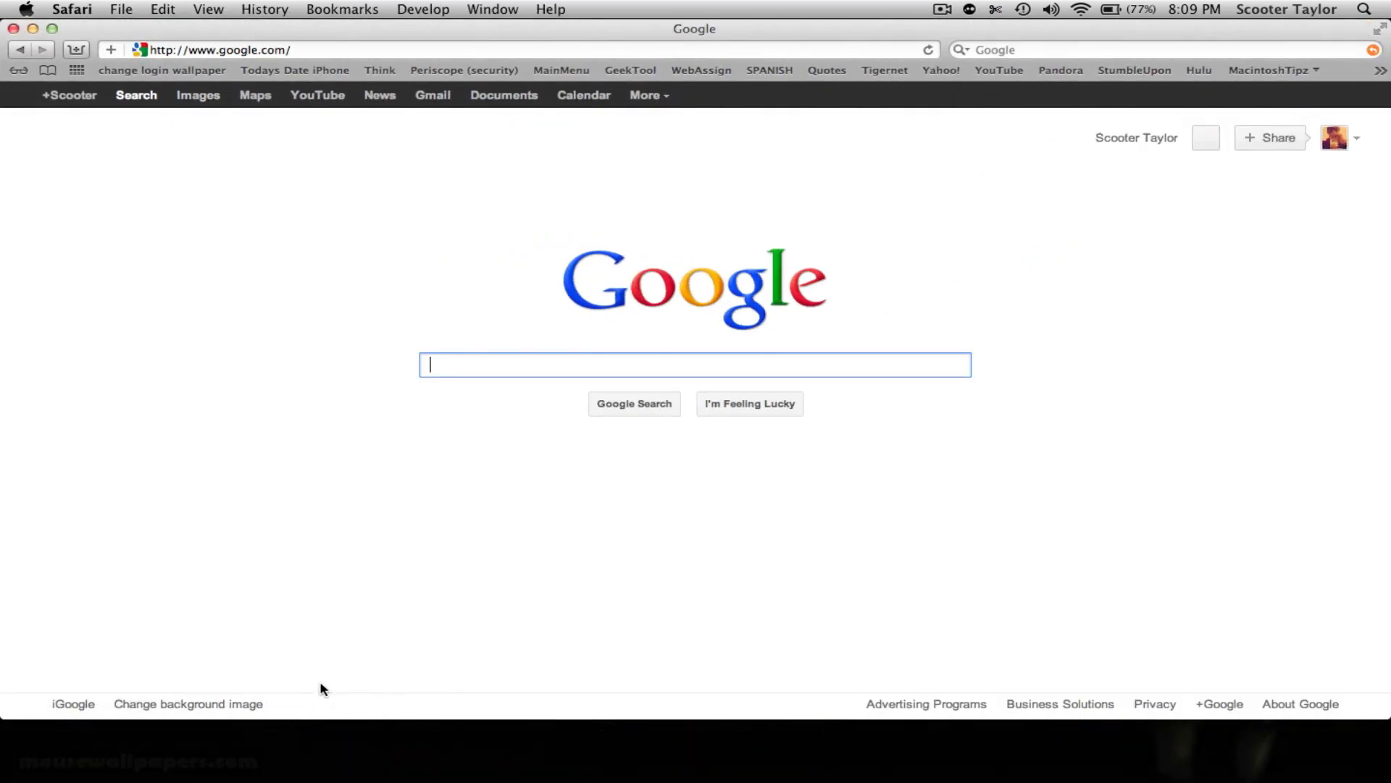
text(what)
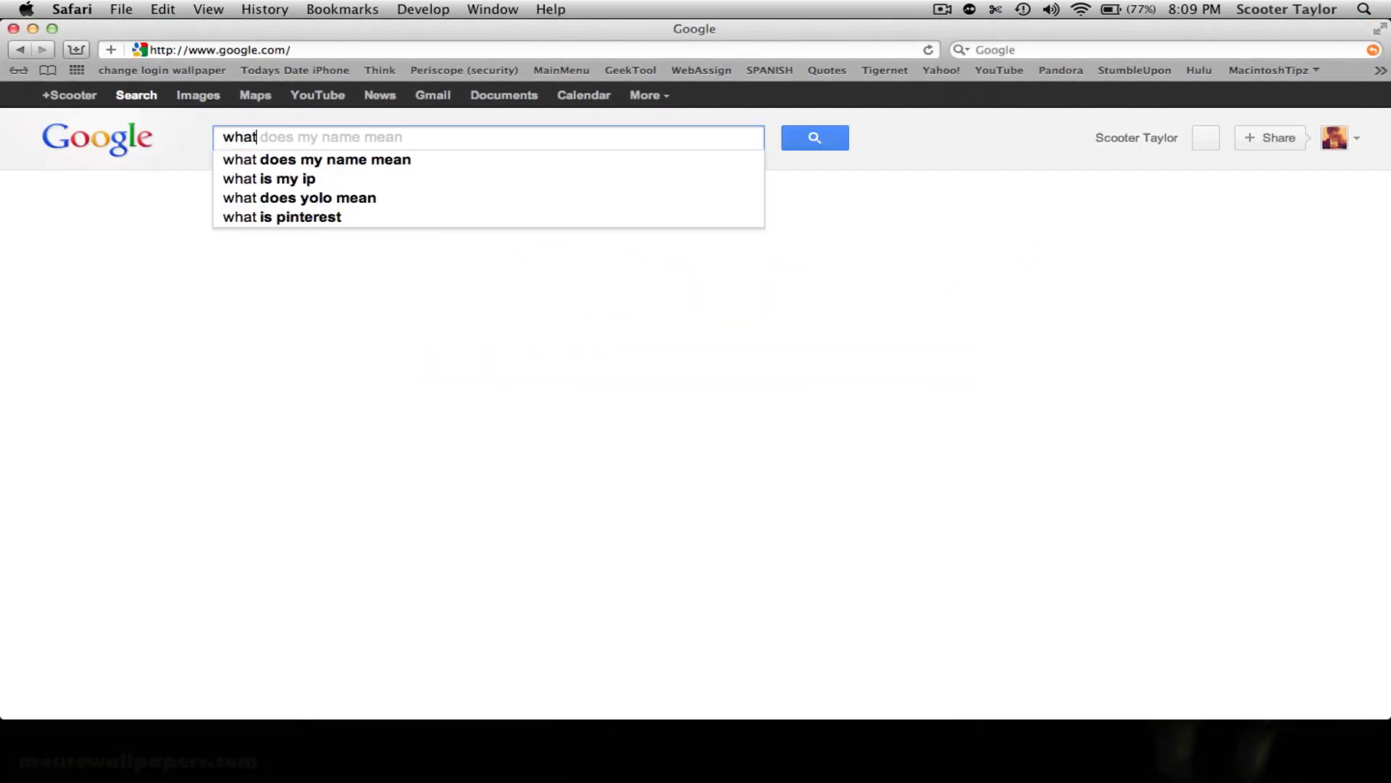
text( is my screen resolution)
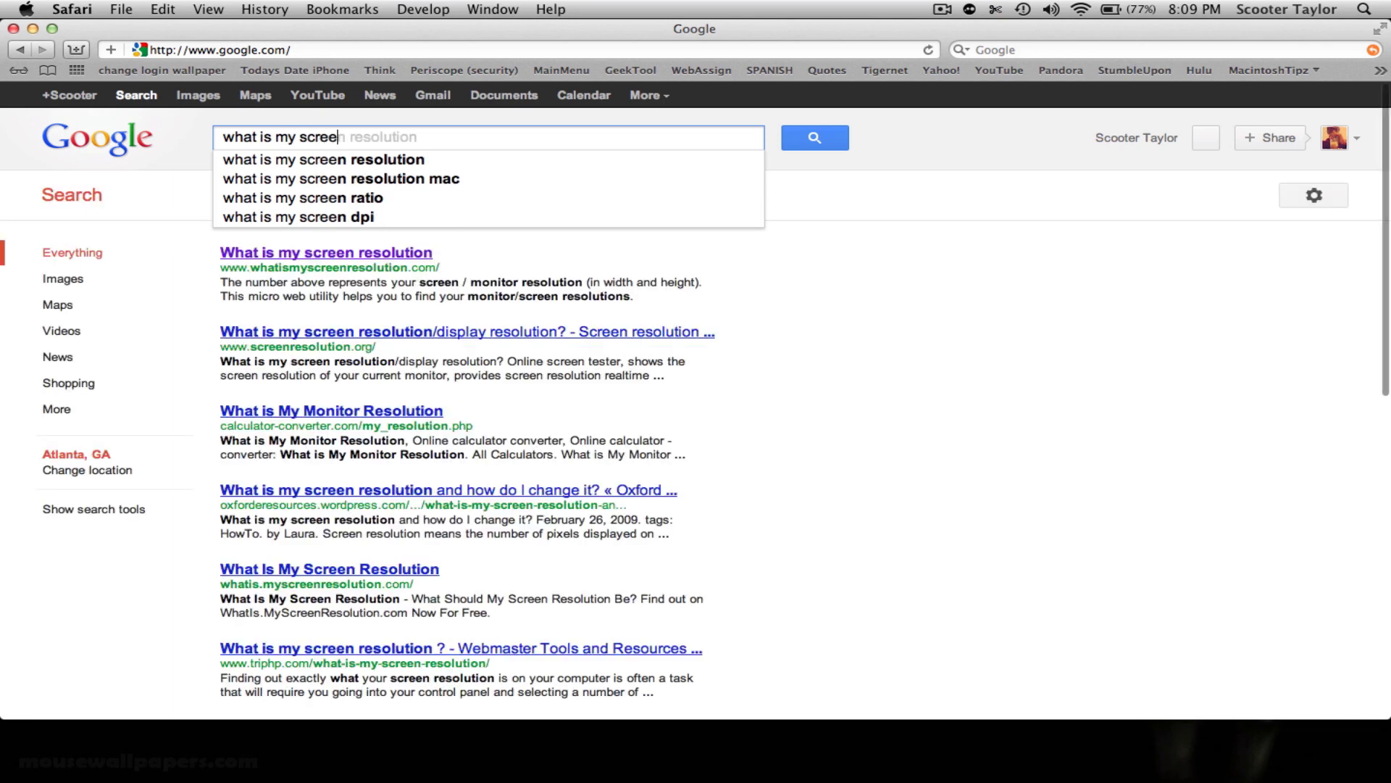
key(Return)
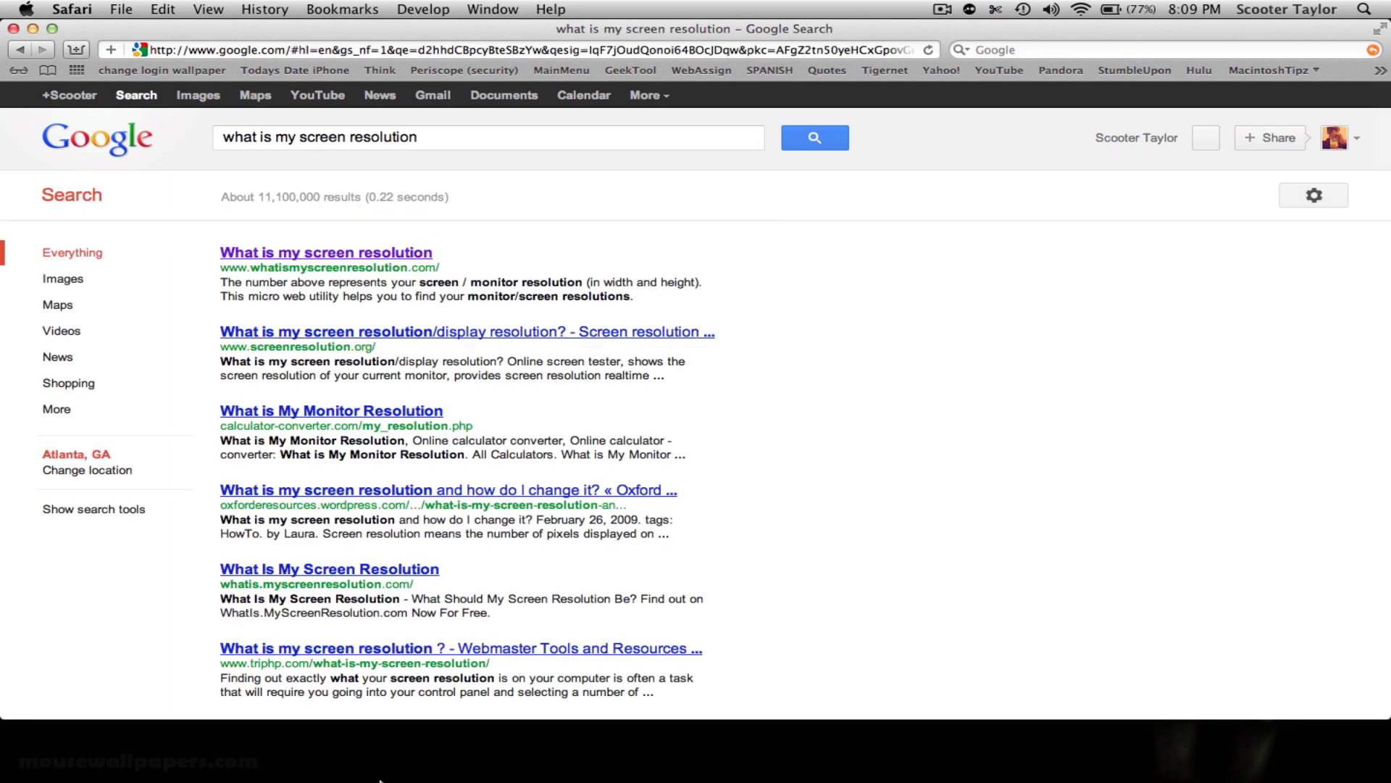
click(335, 251)
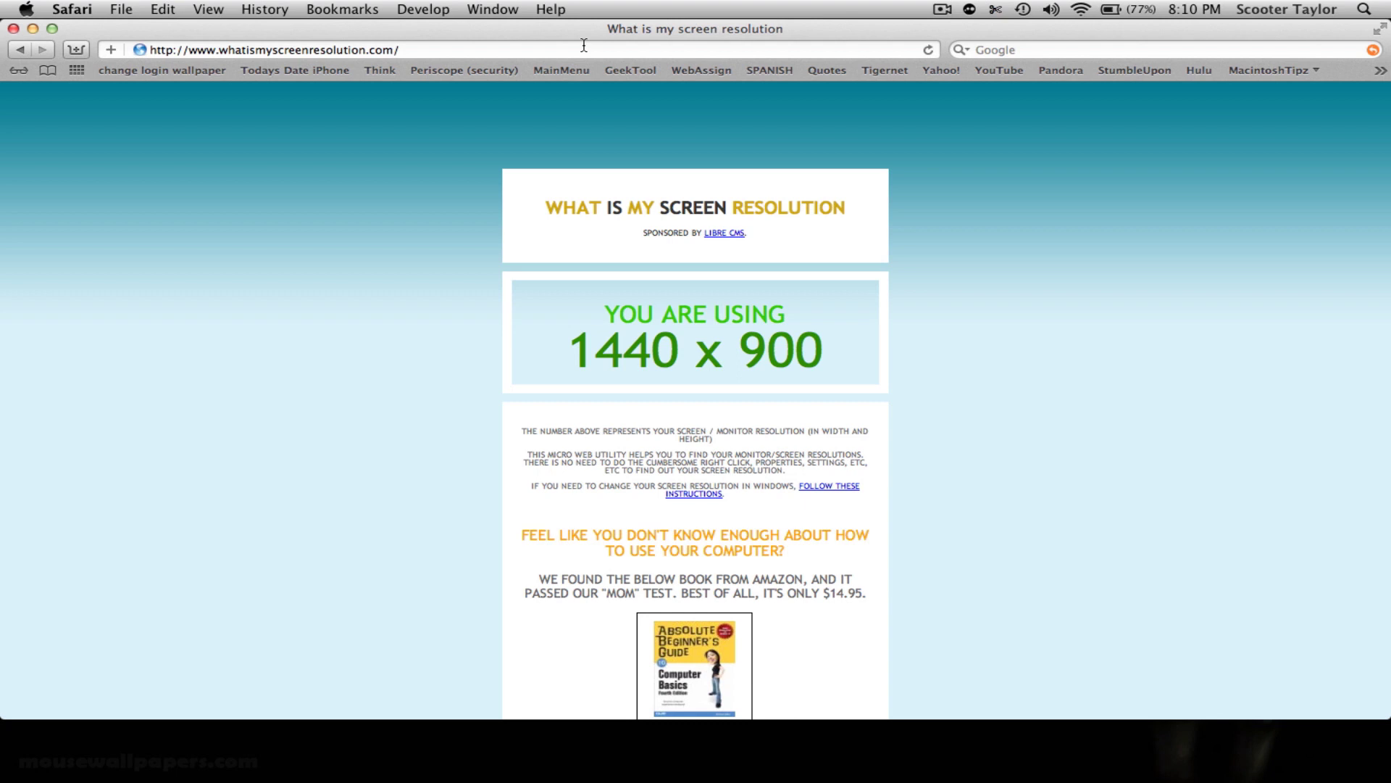
Search for 'wallpapers 1440x900' and open the image results.
click(1080, 49)
text(wall)
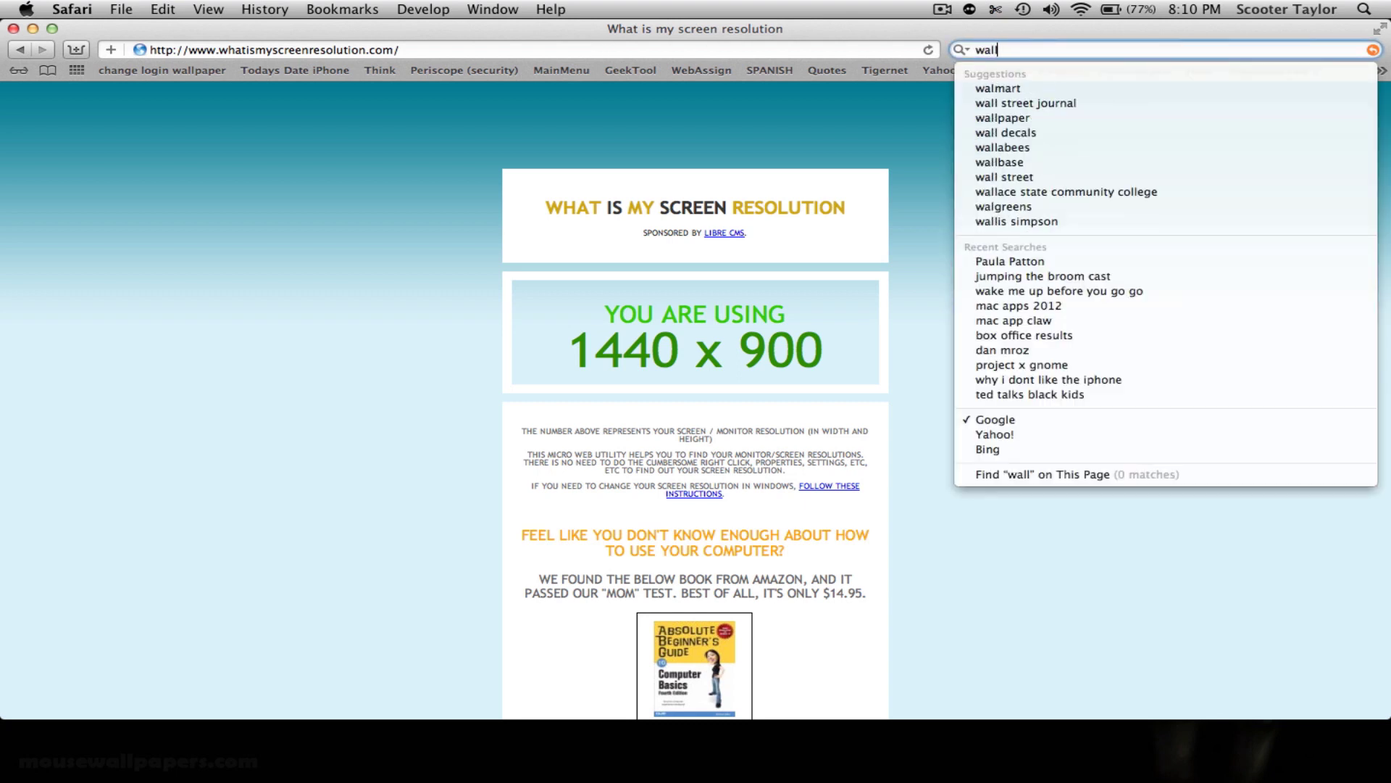
text(papers 1)
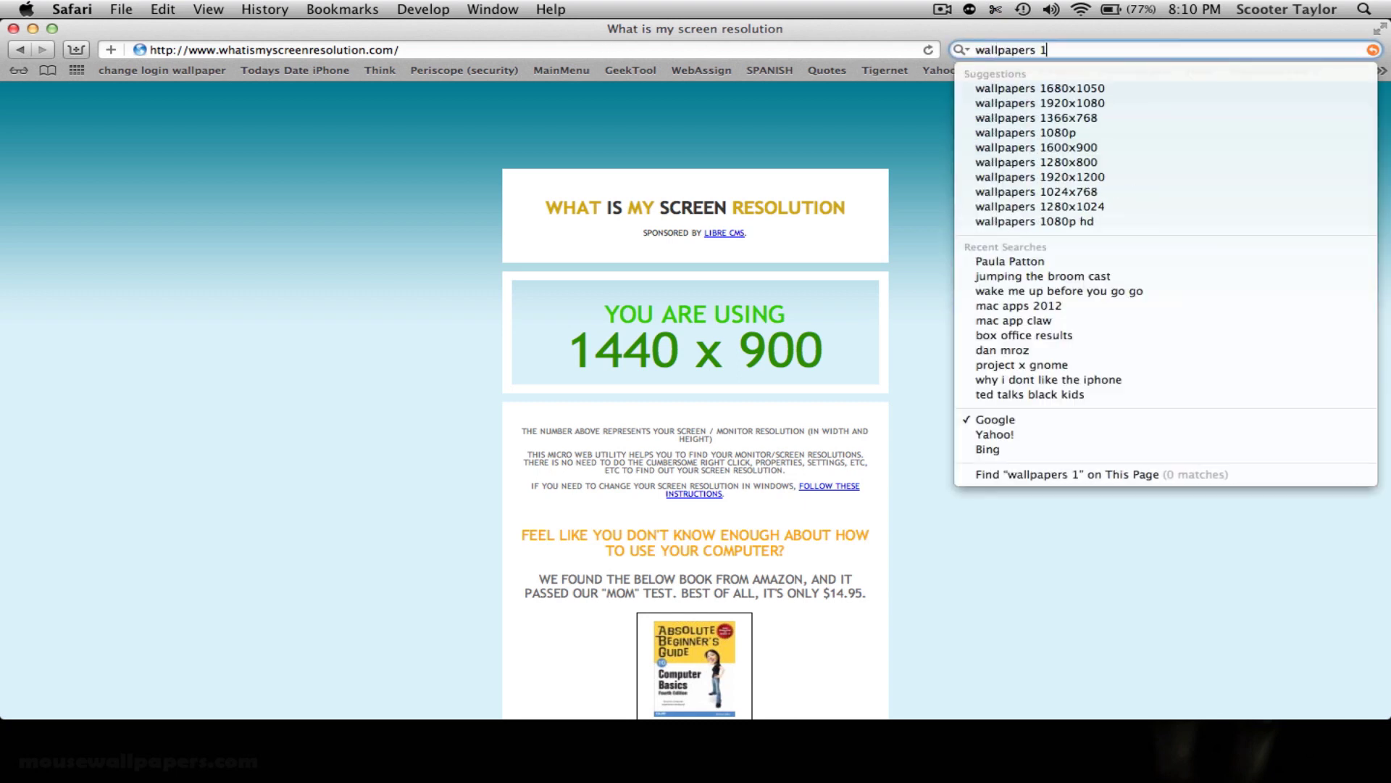
text(44)
key(Down)
key(Return)
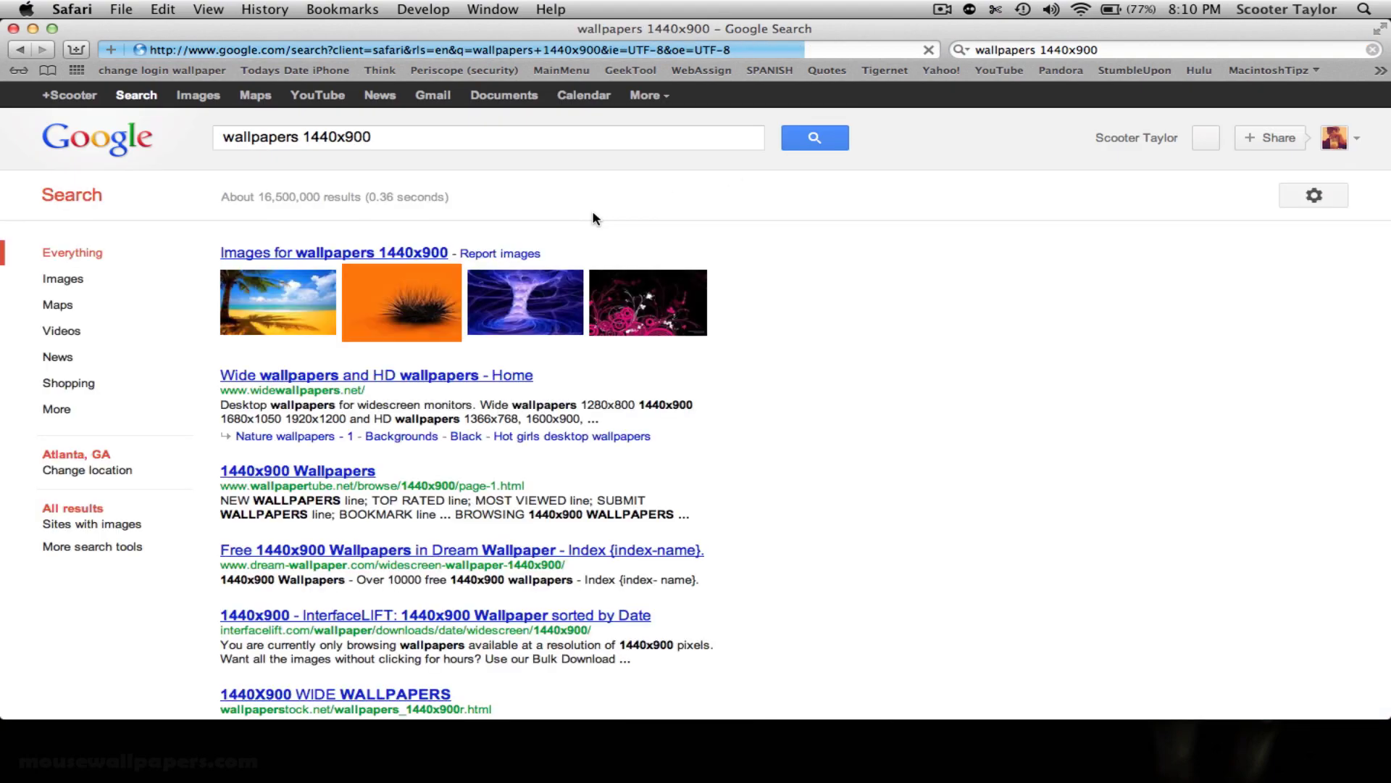
scroll(592, 218, down, 1)
click(382, 227)
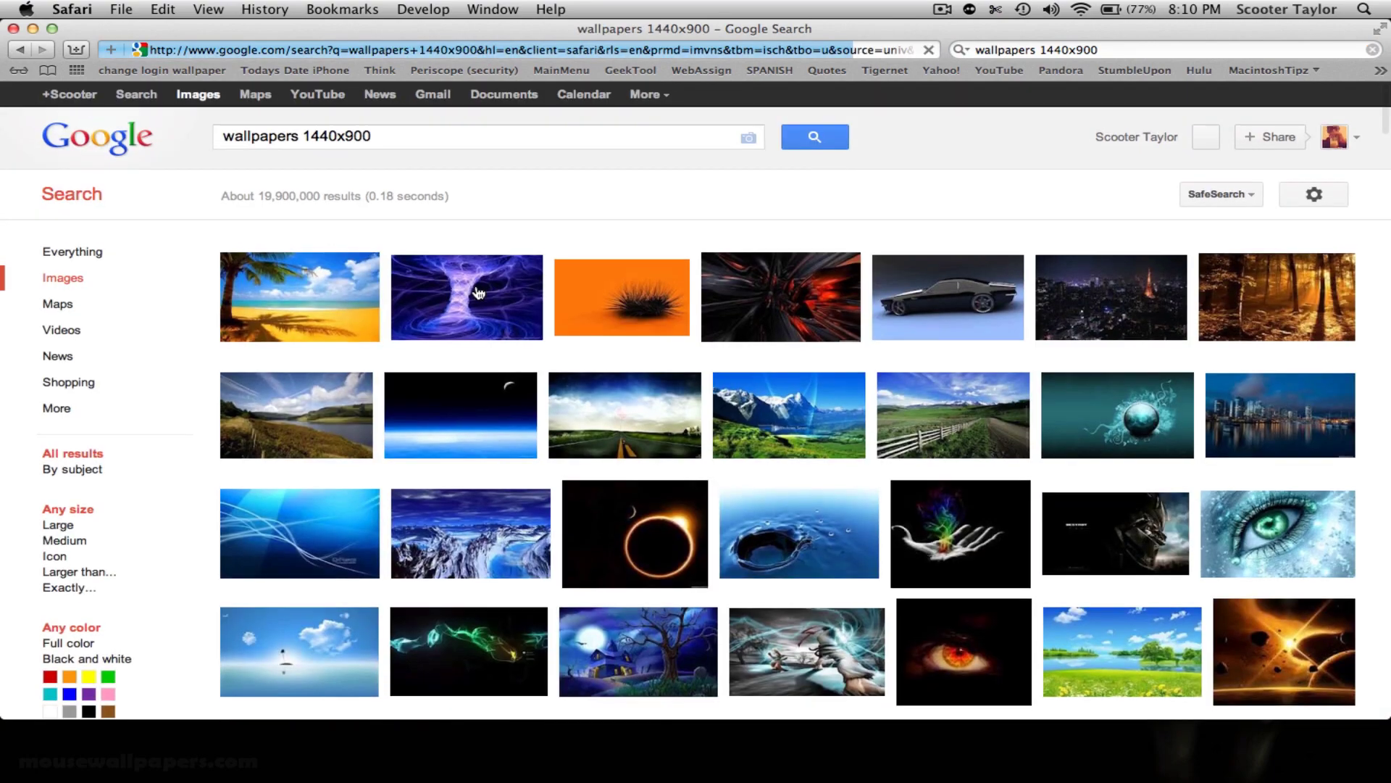
scroll(477, 292, down, 20)
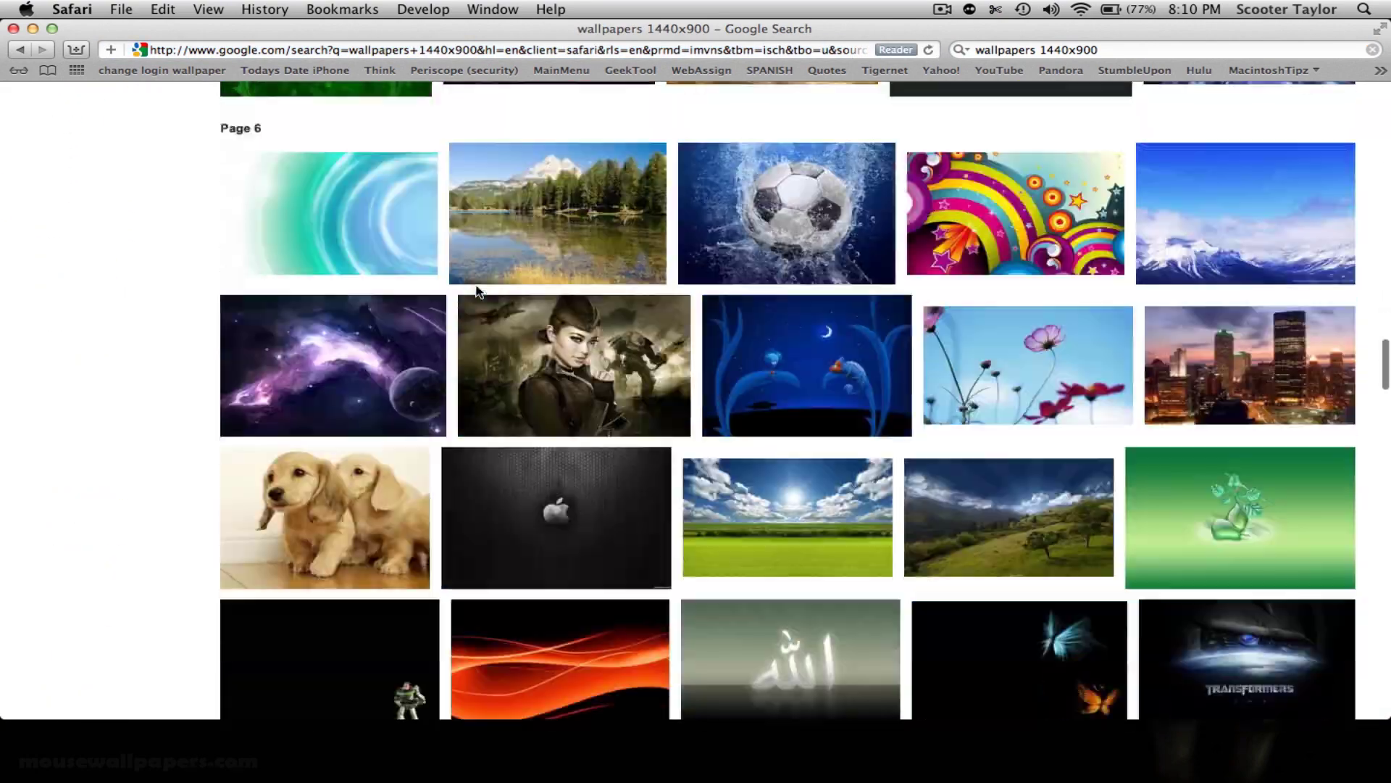
Quick Look the buzz-lightyear-1440x900.jpg on the desktop, then minimize Safari and select that file.
key(F11)
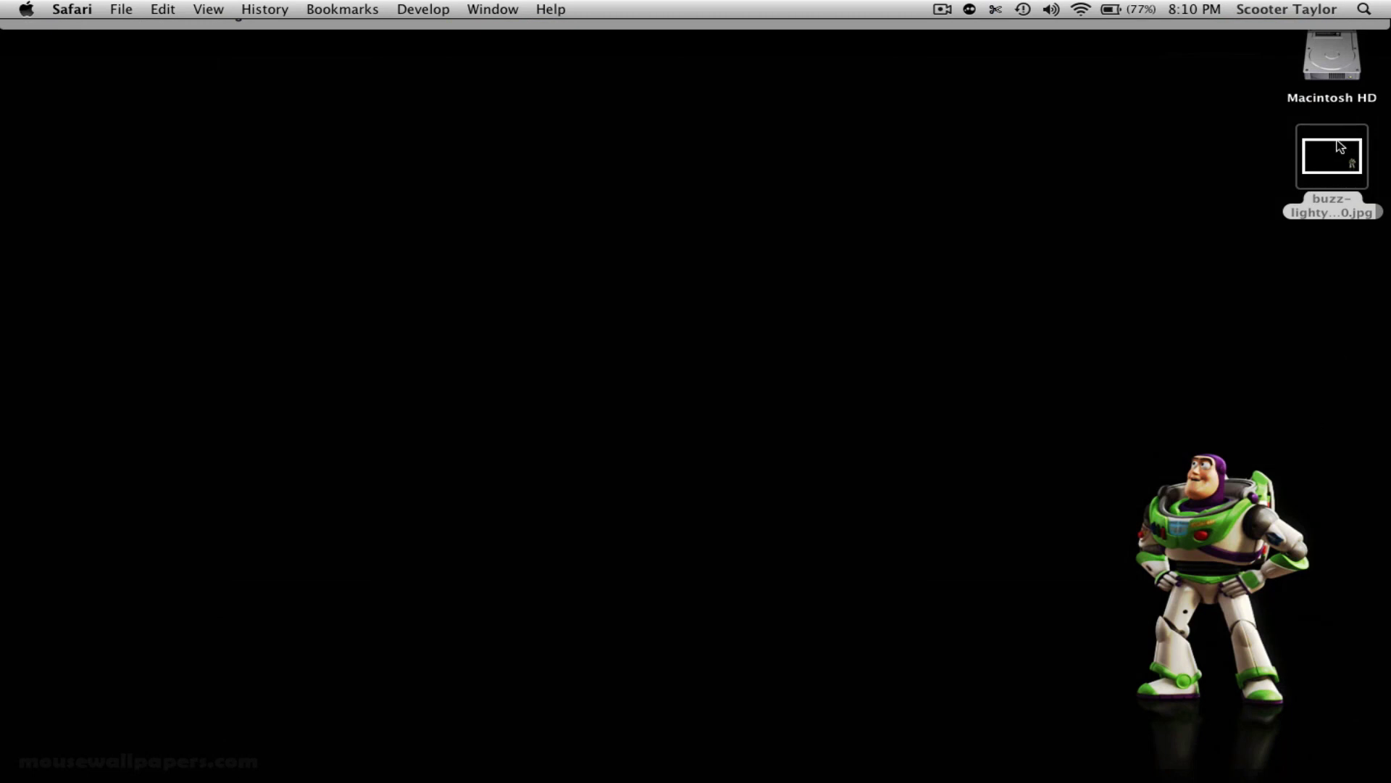
click(1340, 147)
key(space)
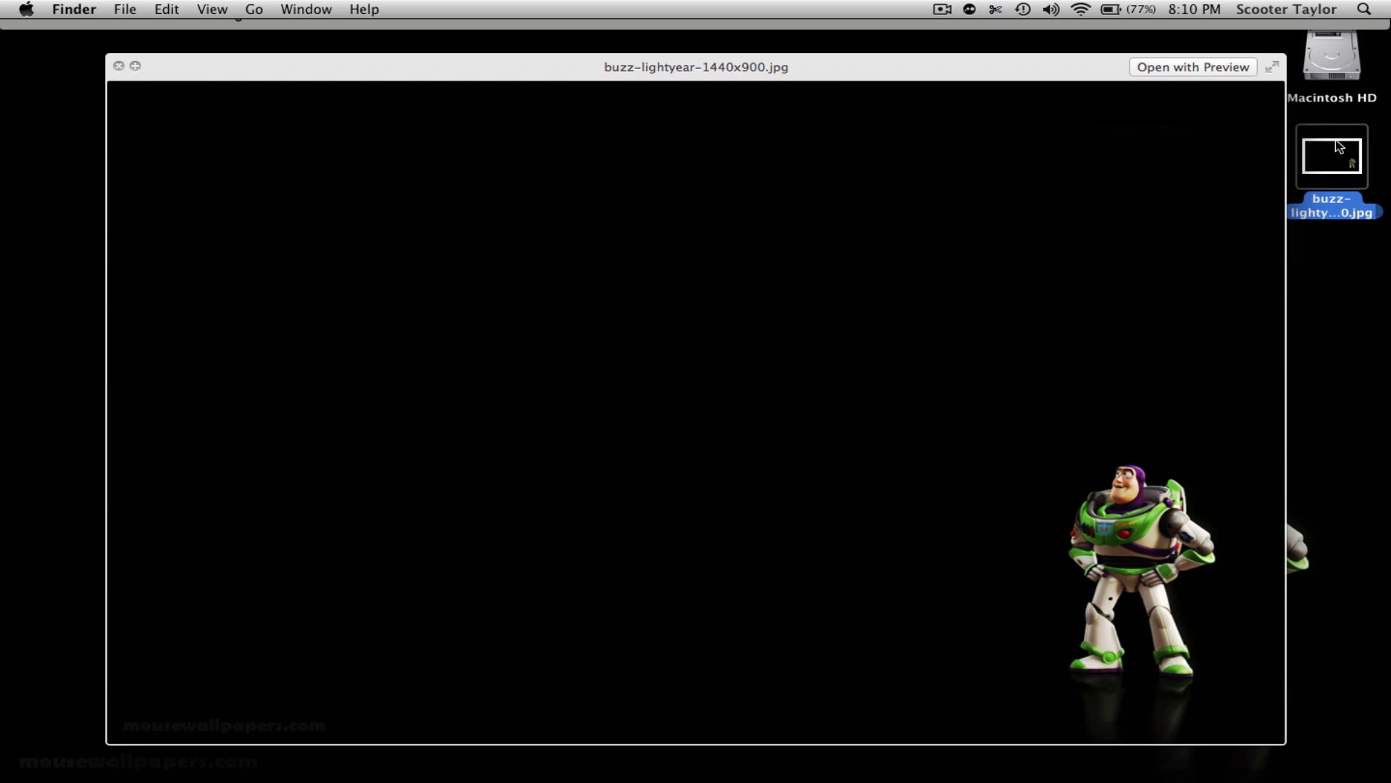
key(space)
key(F11)
click(8, 250)
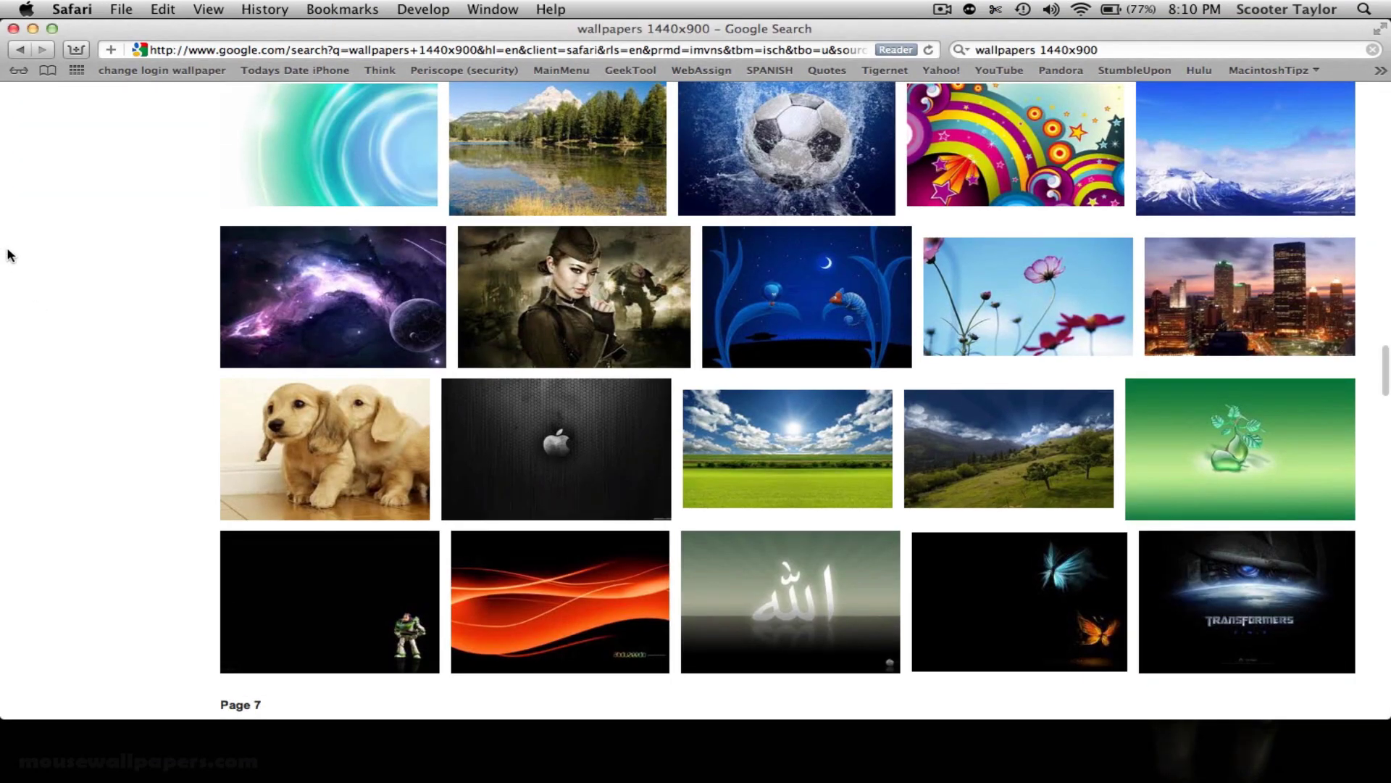
key(super+m)
click(1216, 100)
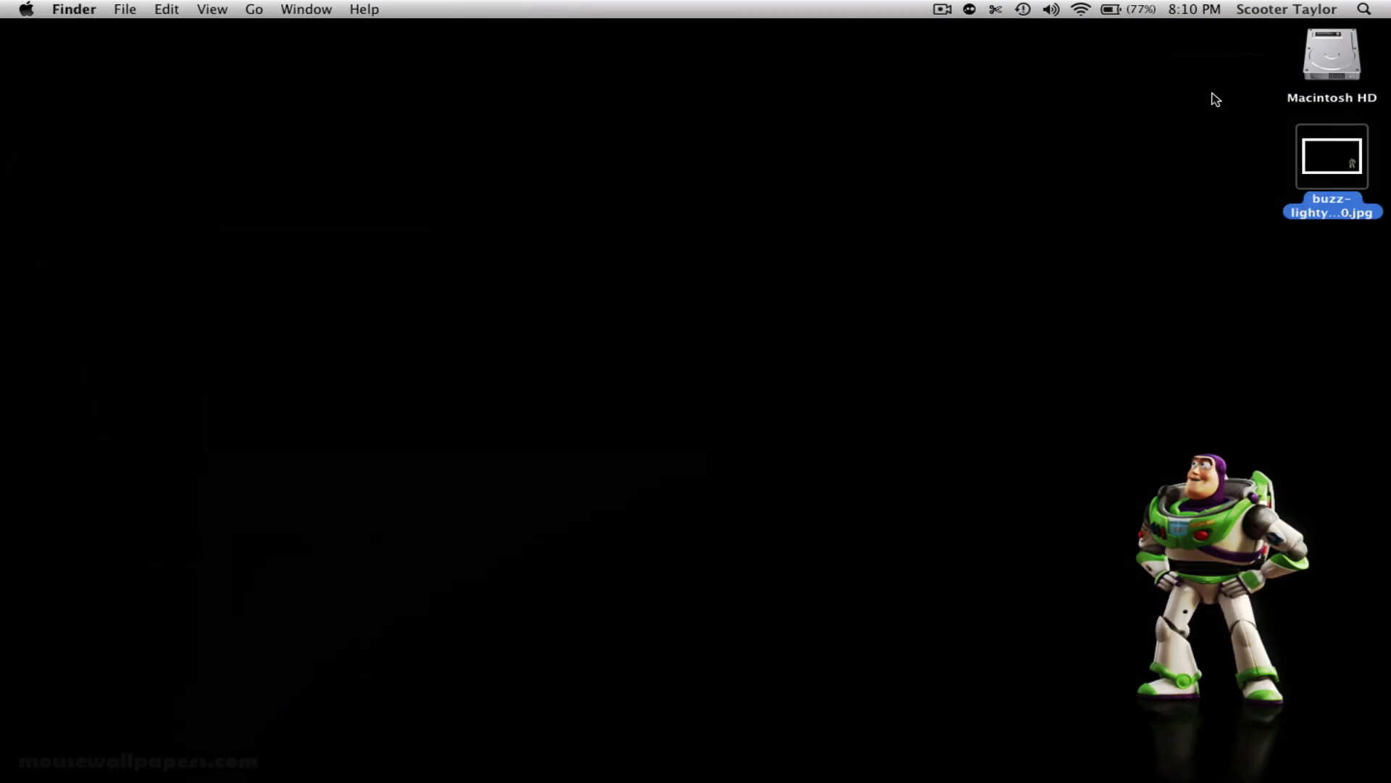
Open Macintosh HD in icon view and go through System > Library > Frameworks > AppKit.framework to Resources.
double_click(1348, 66)
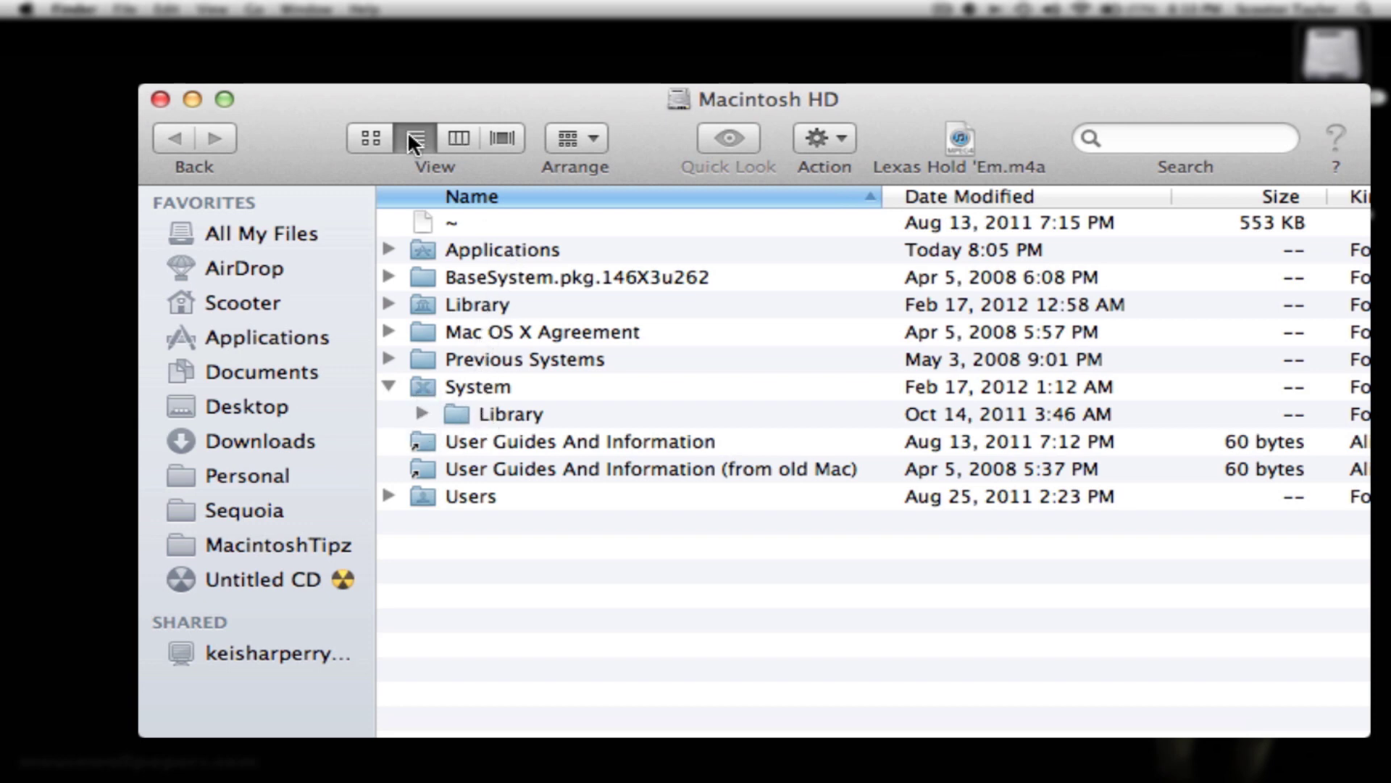
click(378, 136)
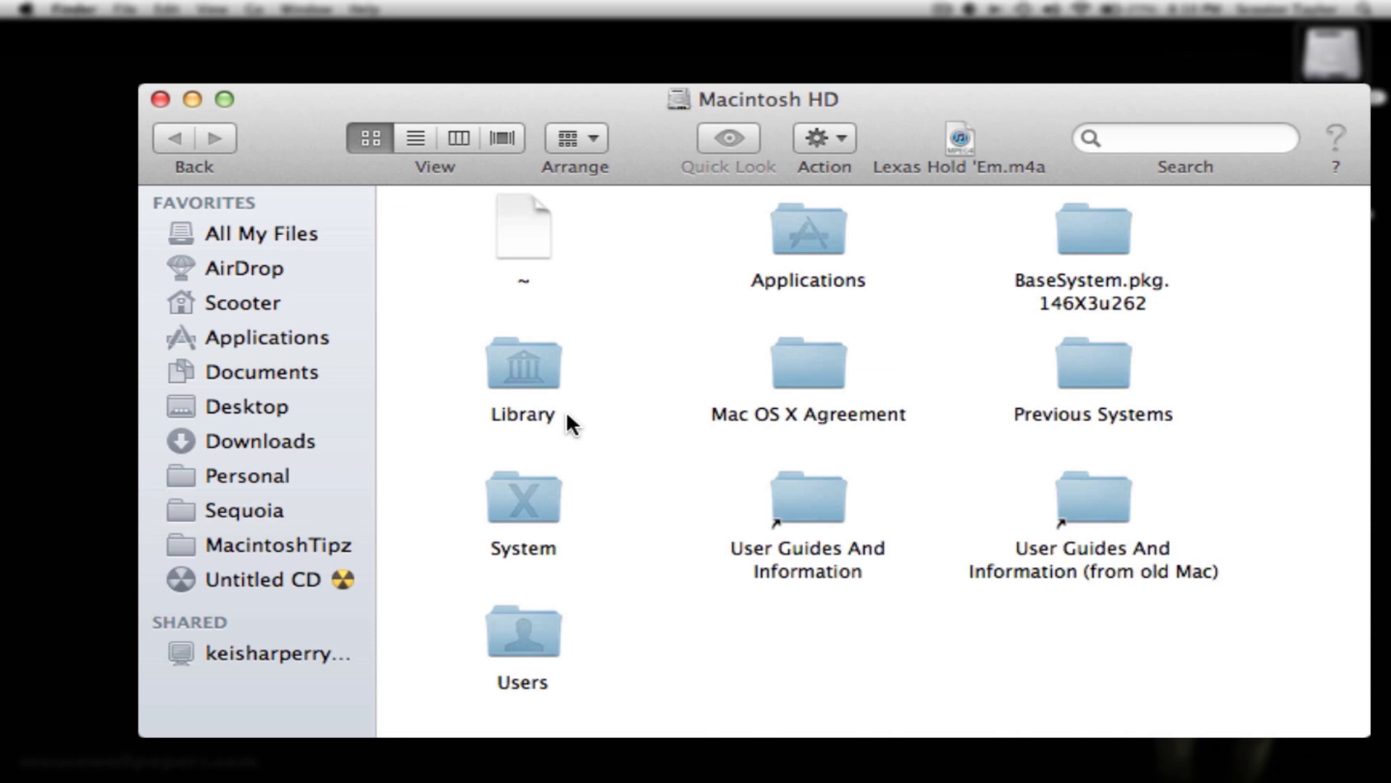
double_click(531, 516)
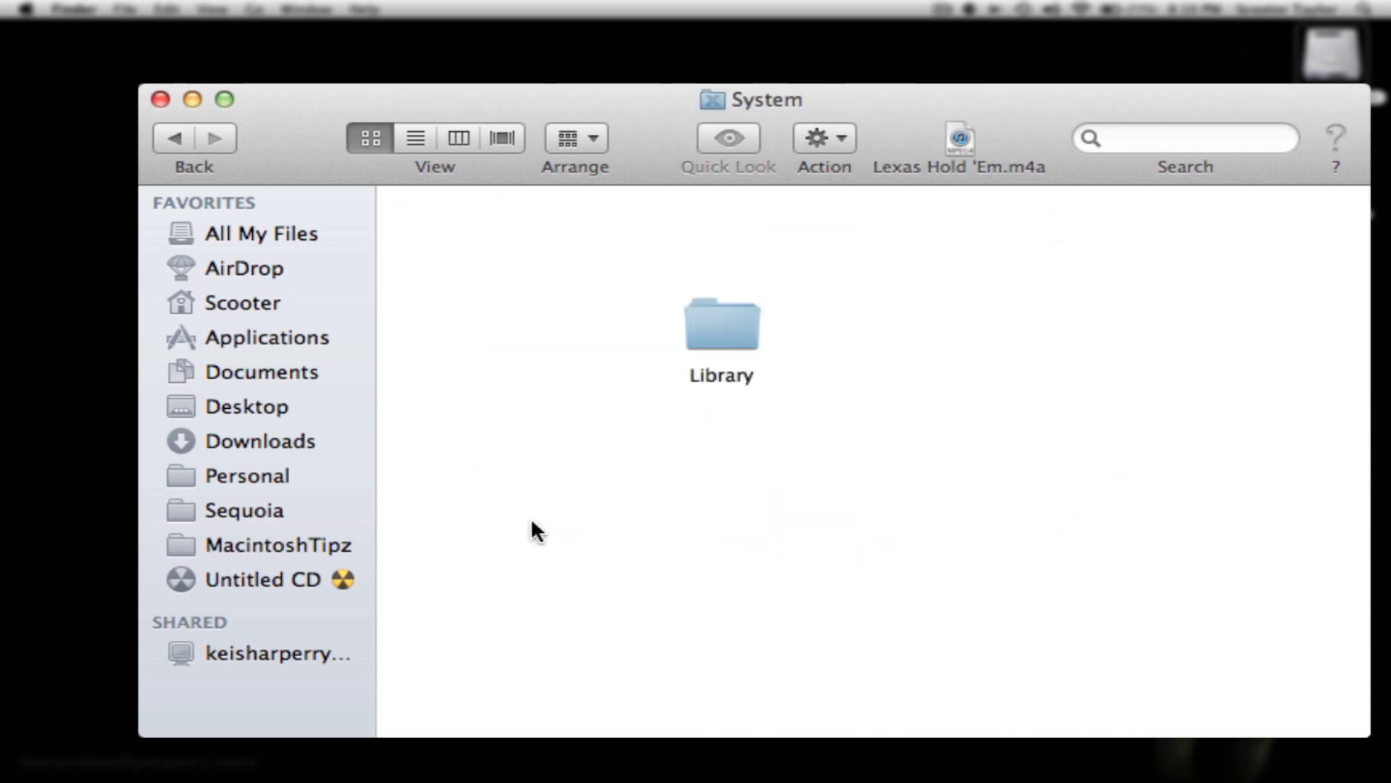
double_click(713, 315)
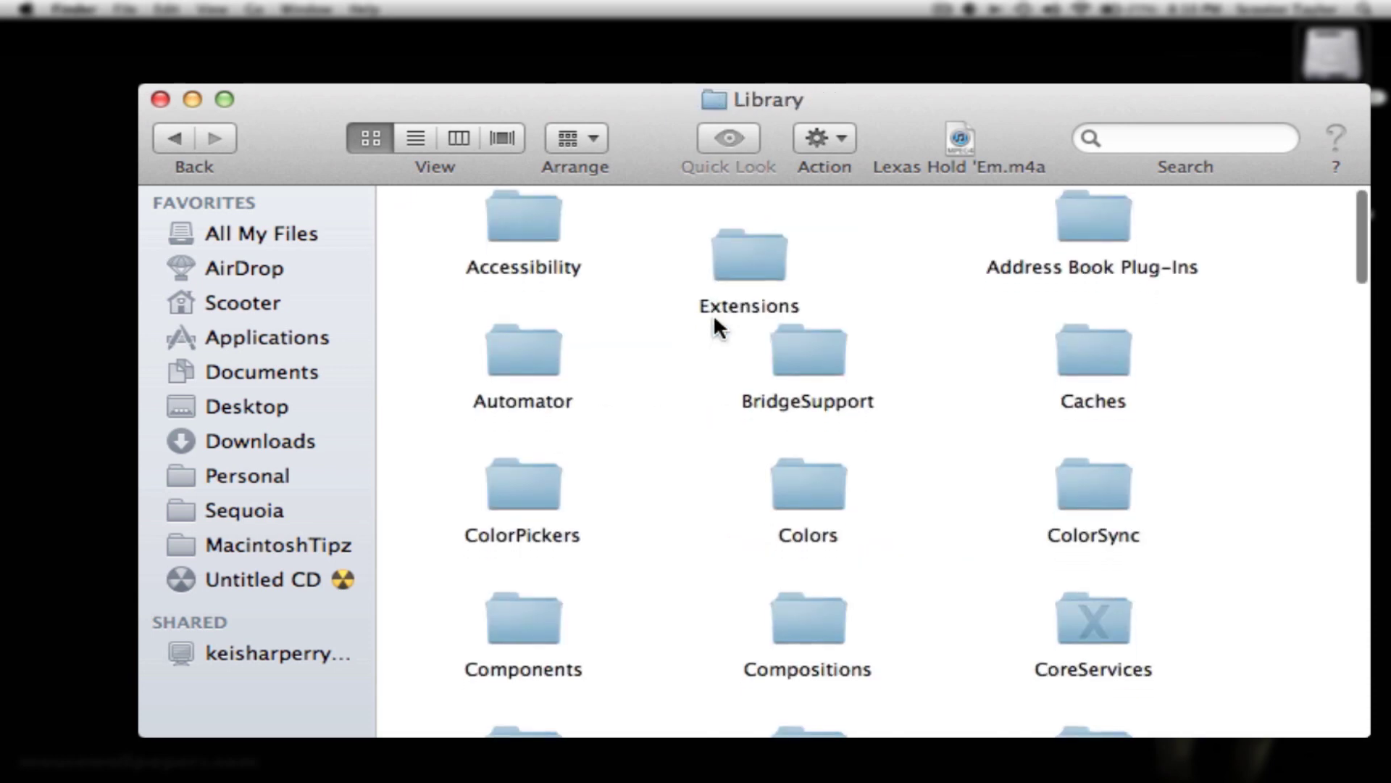
scroll(713, 314, down, 5)
scroll(713, 315, down, 10)
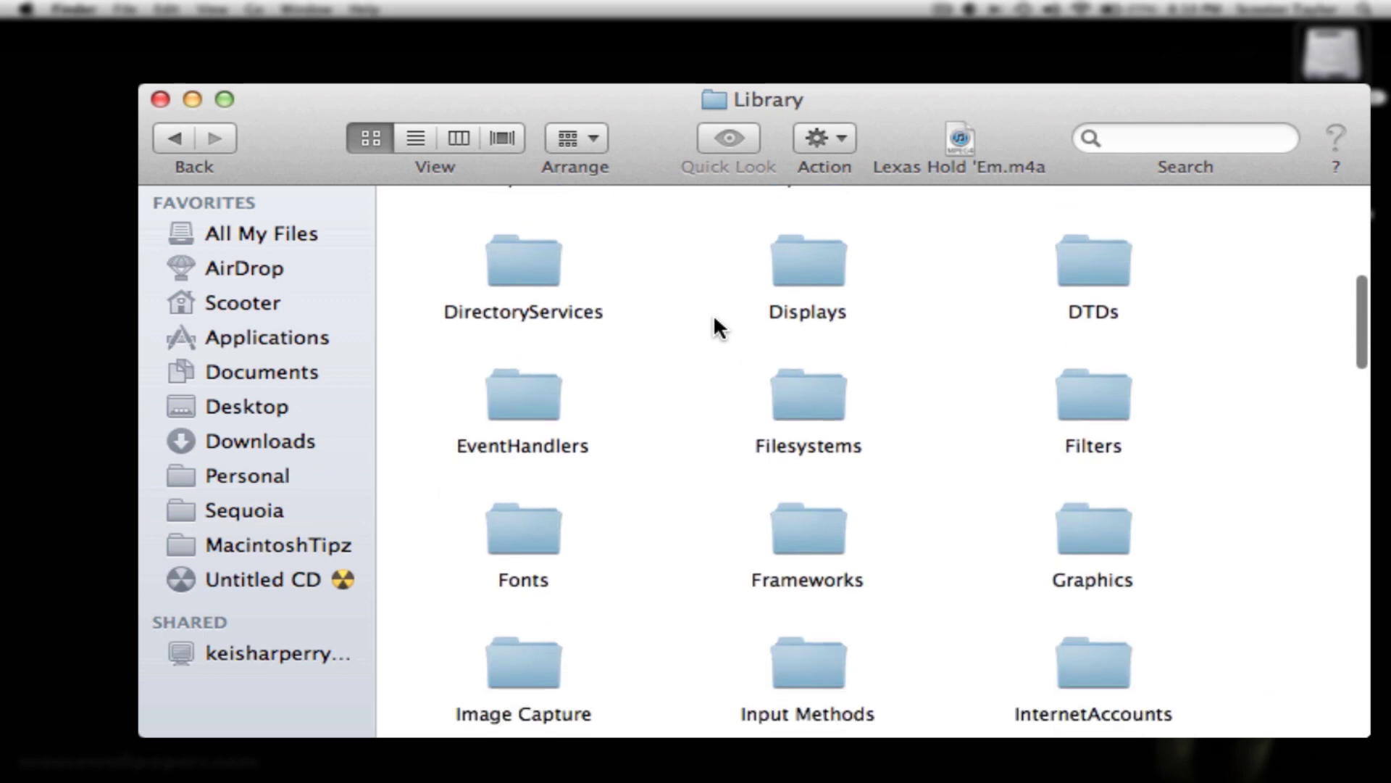
scroll(713, 318, down, 1)
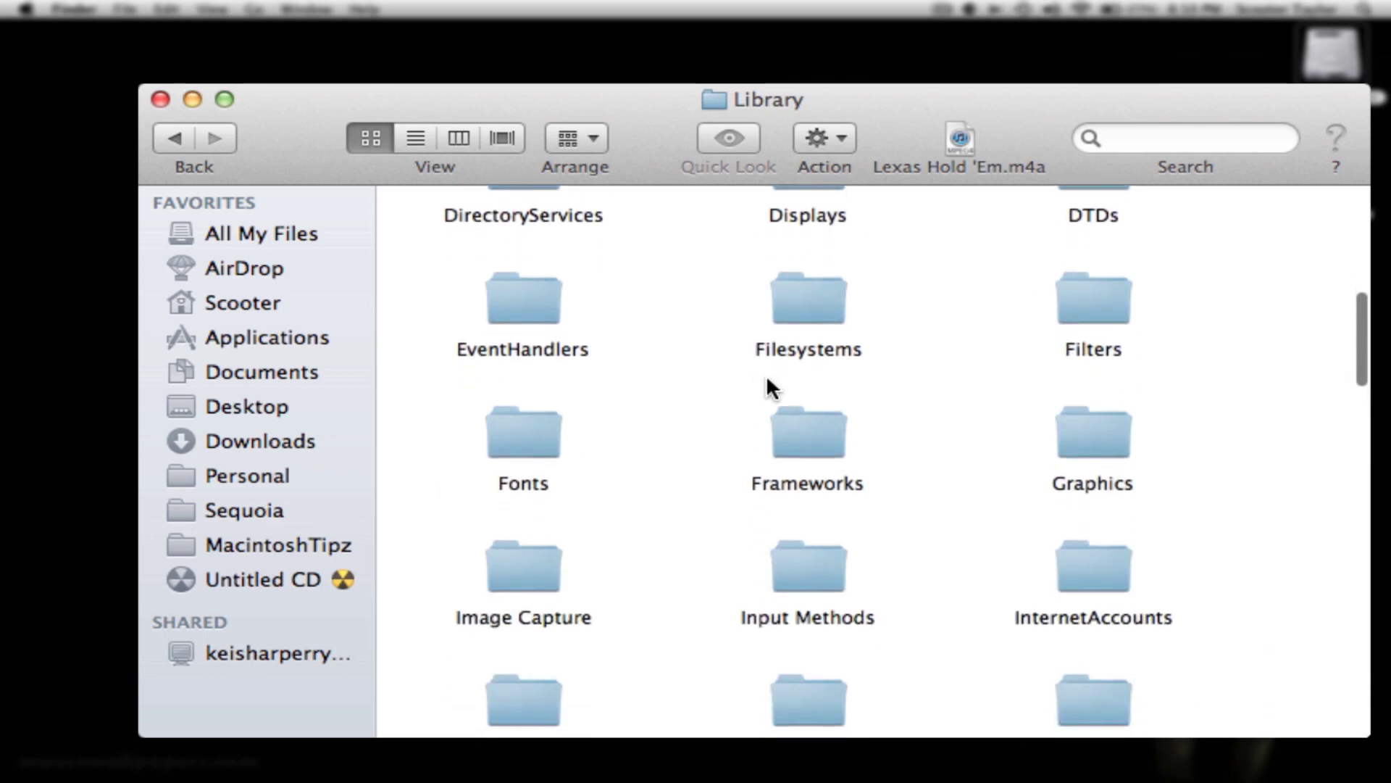
double_click(823, 414)
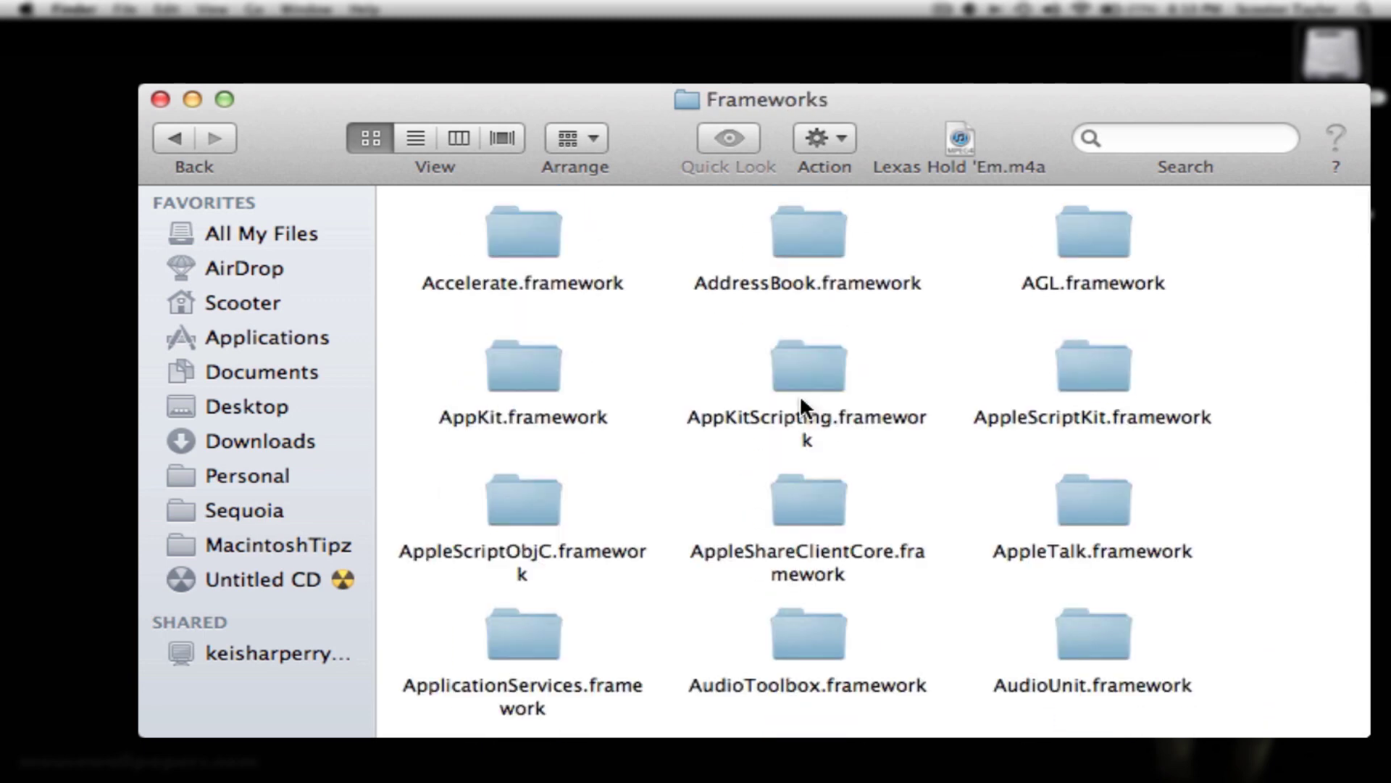
drag(893, 110, 802, 79)
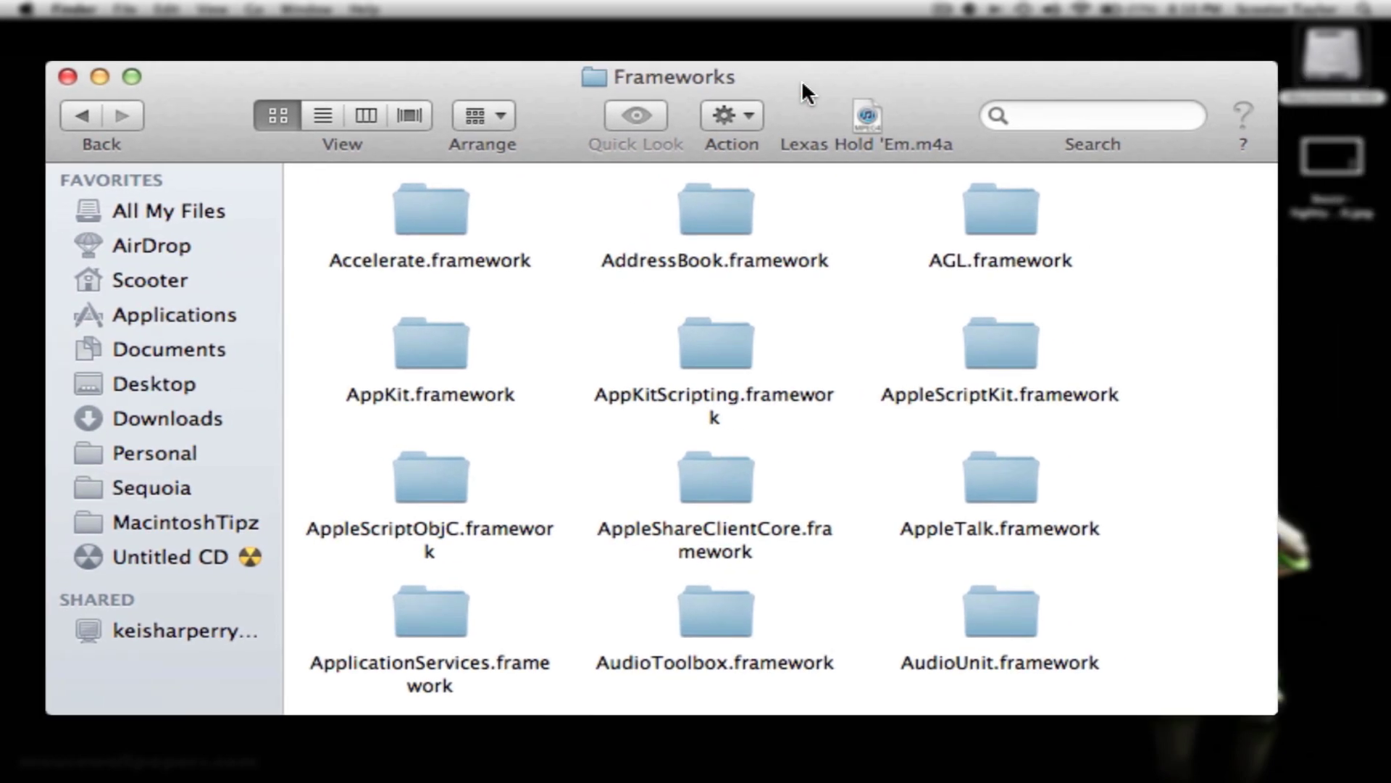
double_click(428, 345)
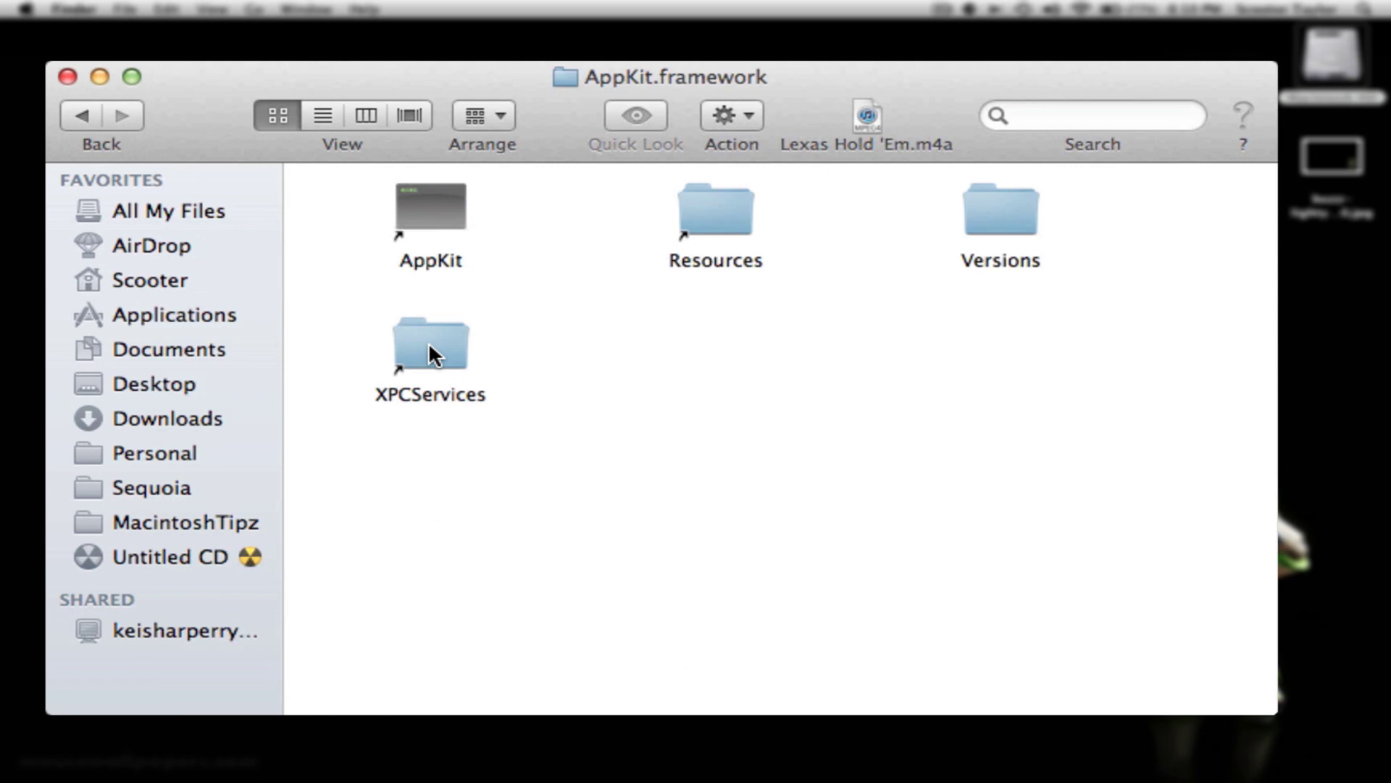
double_click(735, 207)
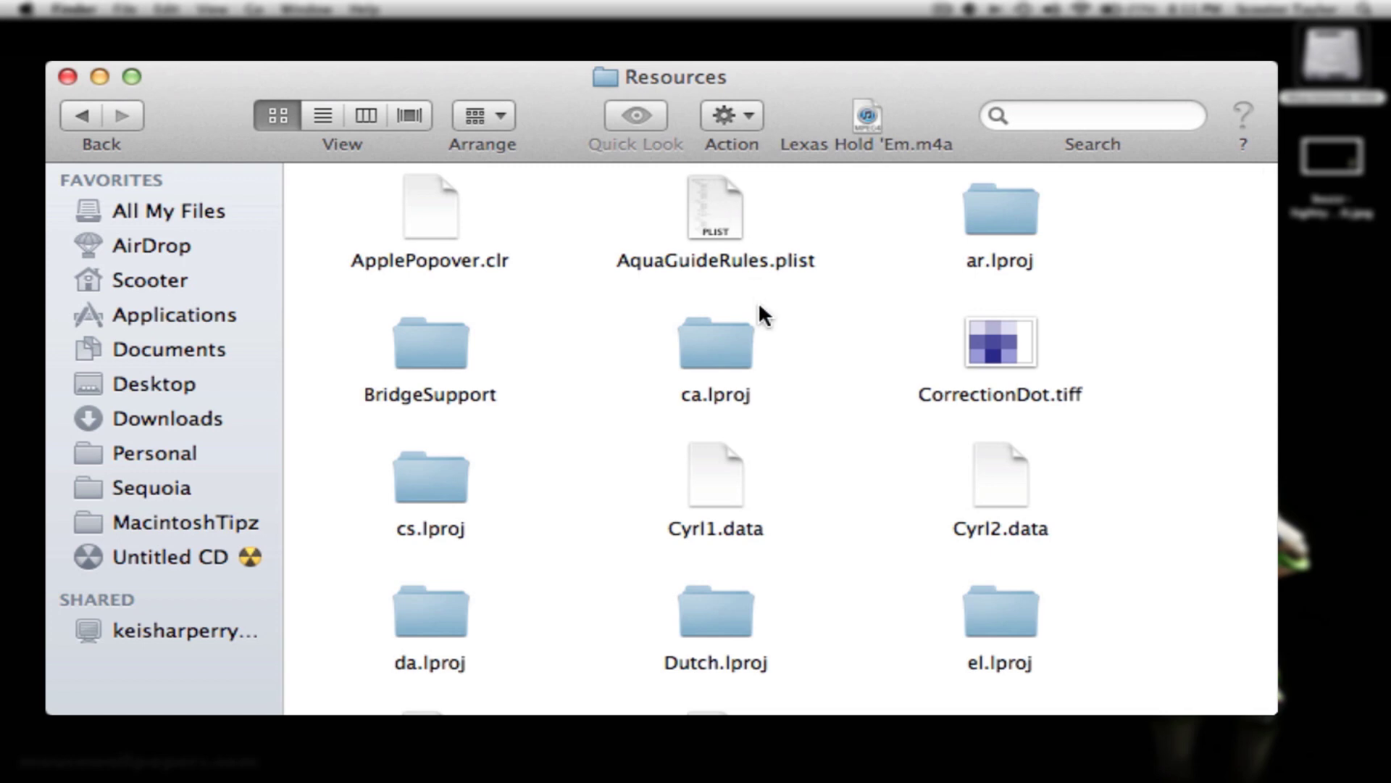
Scroll through Resources and select NSTexturedFullScreenBackgroundColor.jpg.
scroll(759, 305, down, 3)
scroll(758, 310, down, 12)
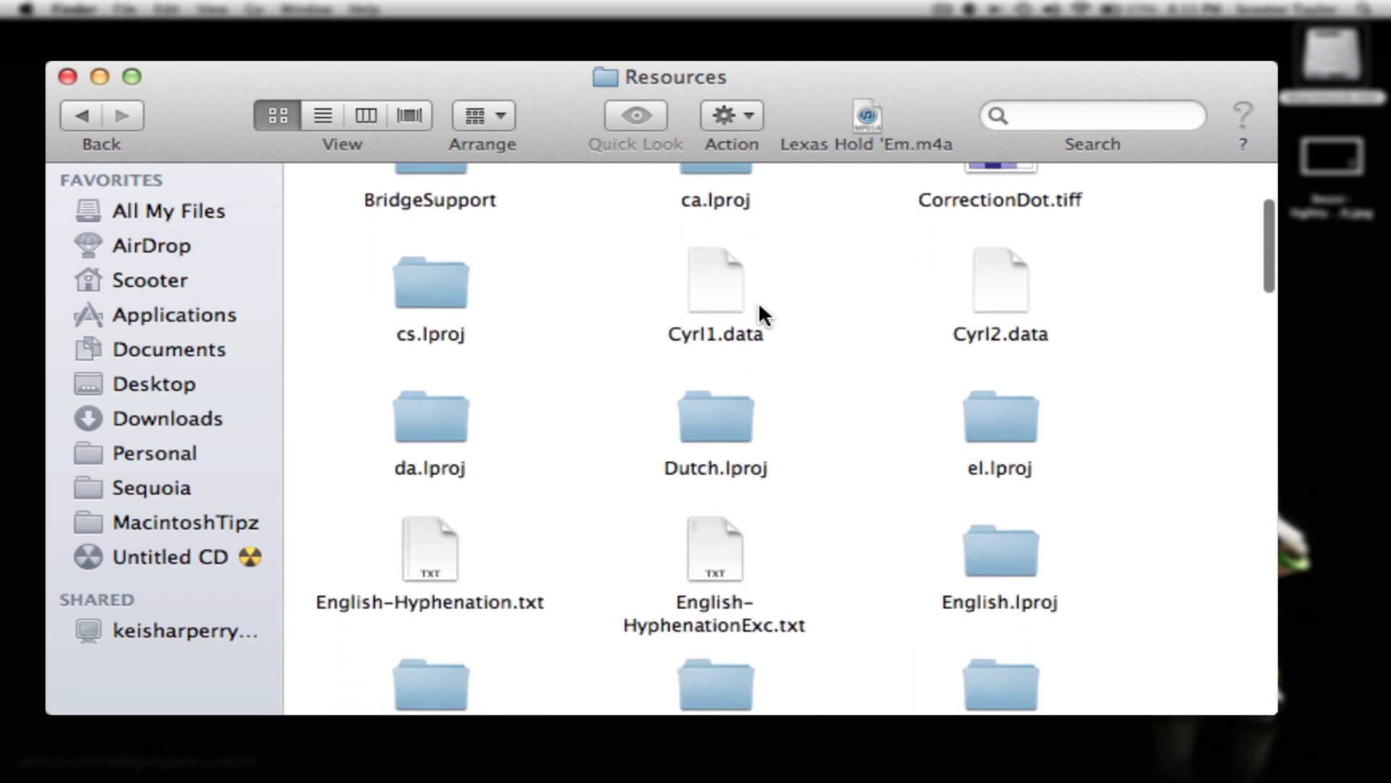
scroll(759, 308, down, 11)
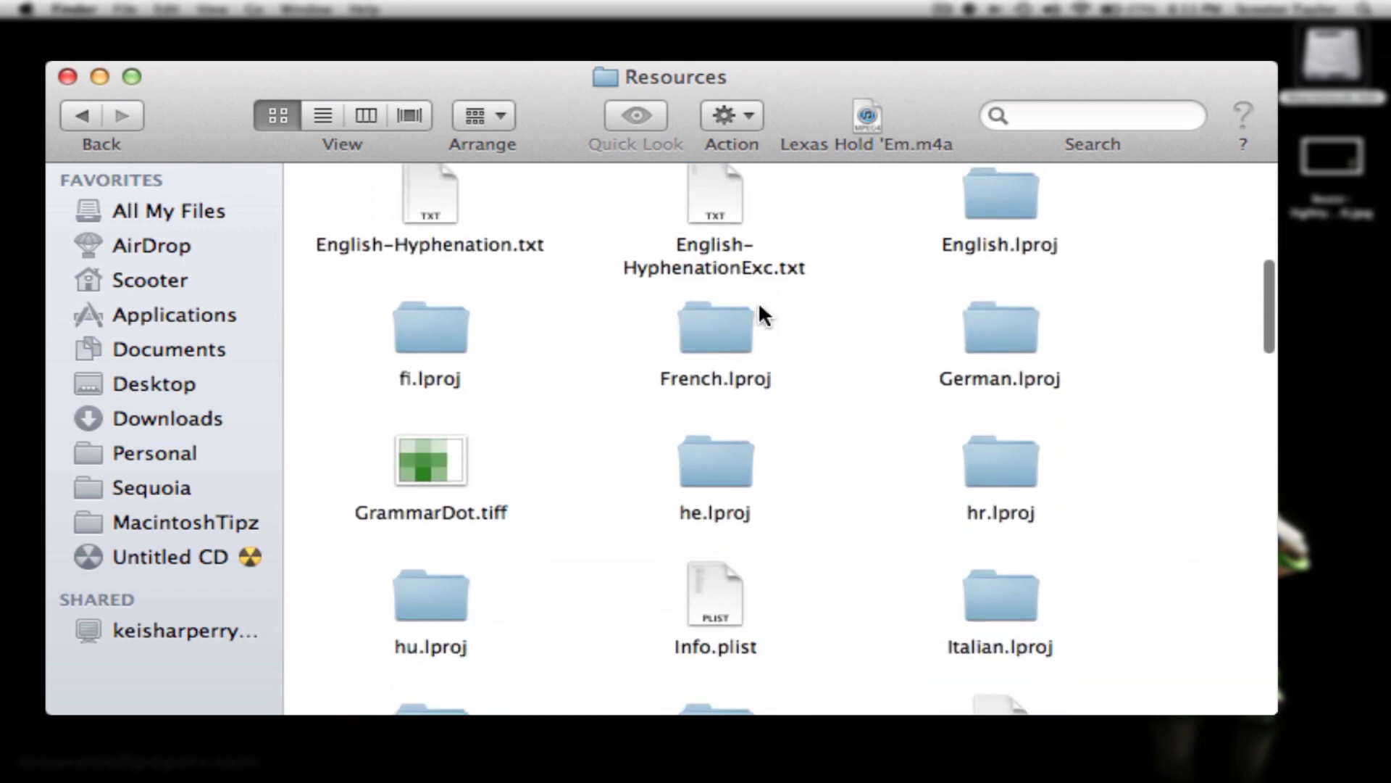
scroll(758, 308, down, 12)
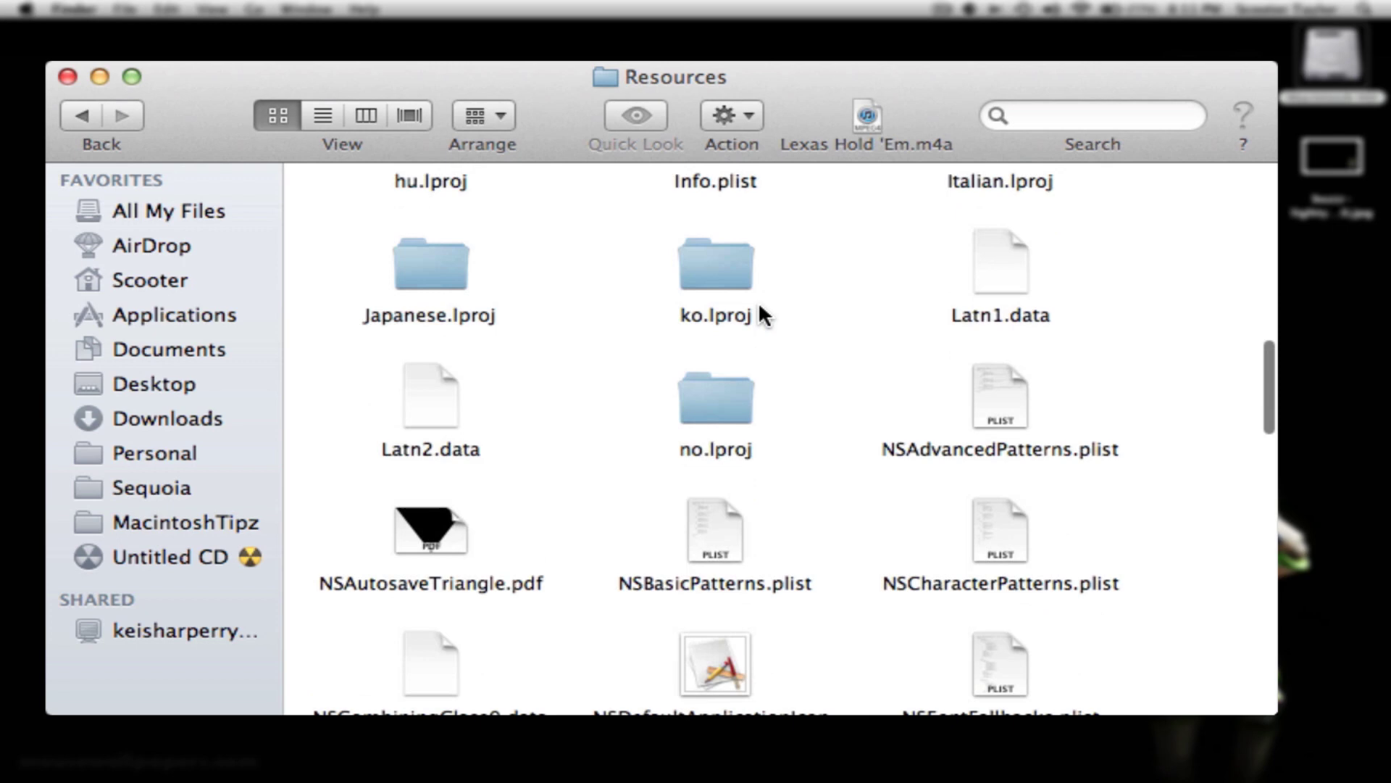
scroll(759, 308, down, 10)
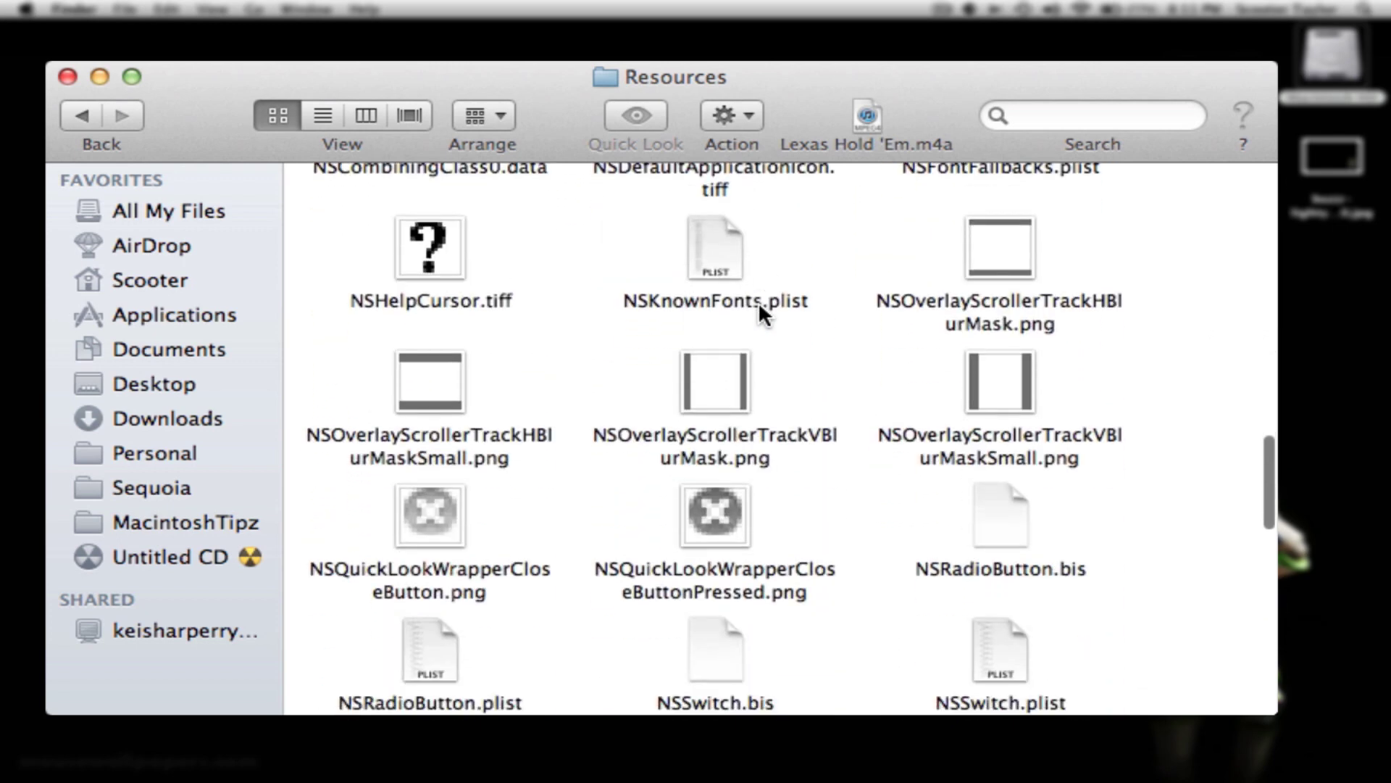
scroll(760, 306, down, 3)
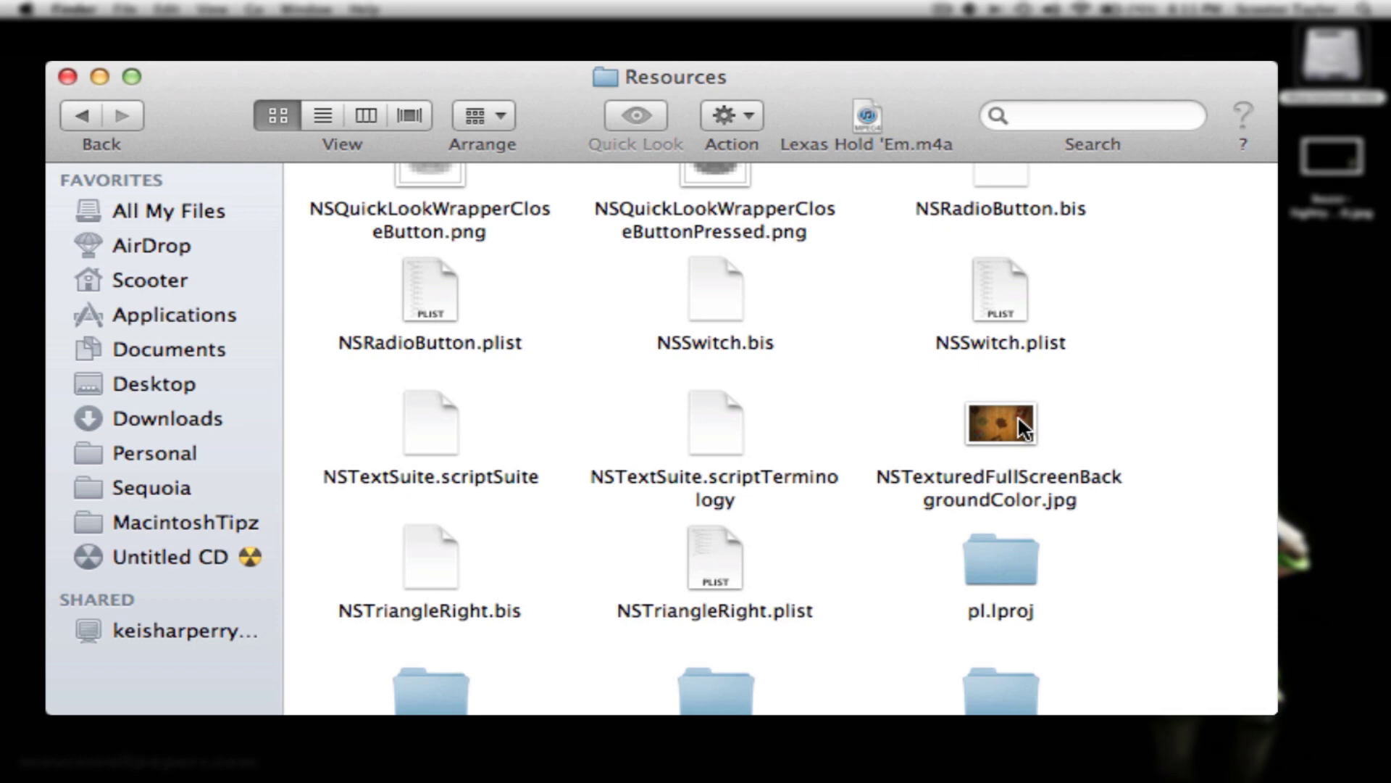
click(1018, 419)
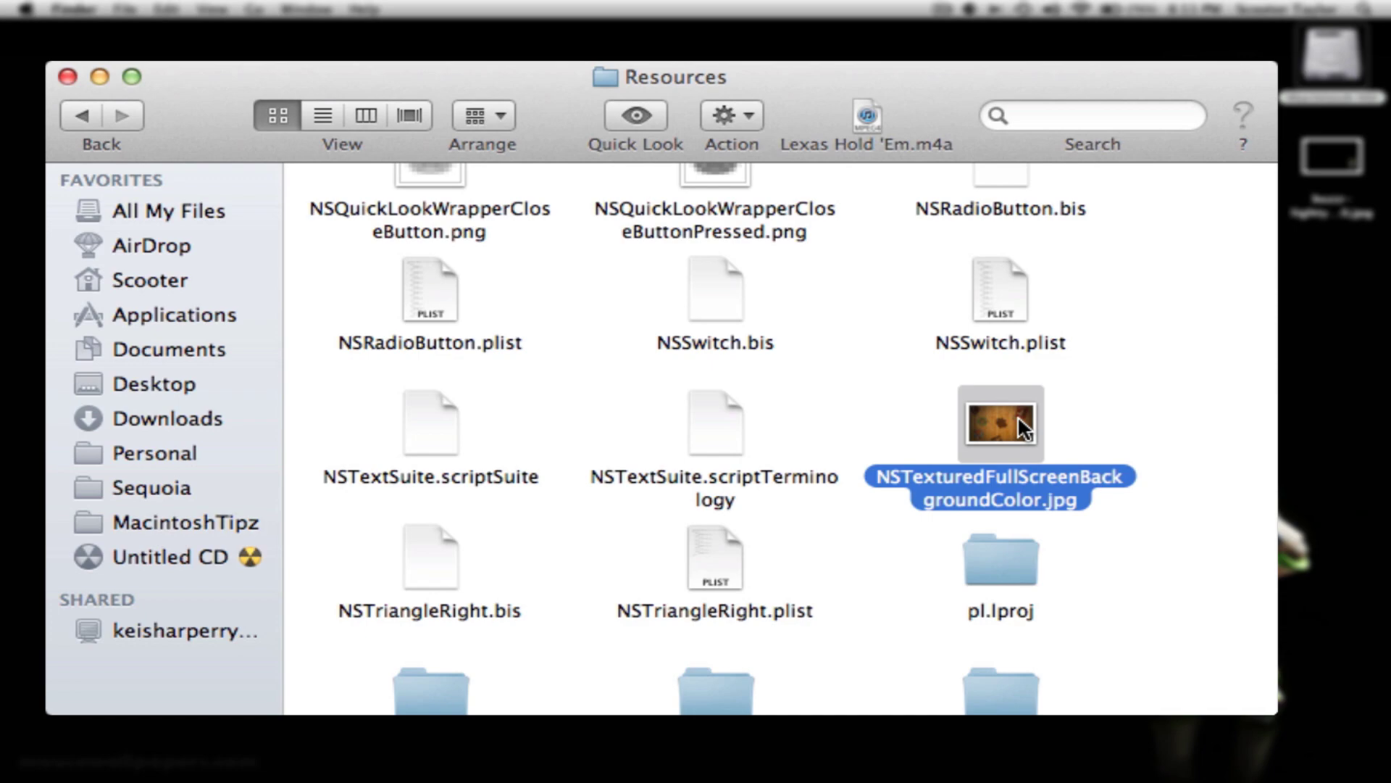
key(space)
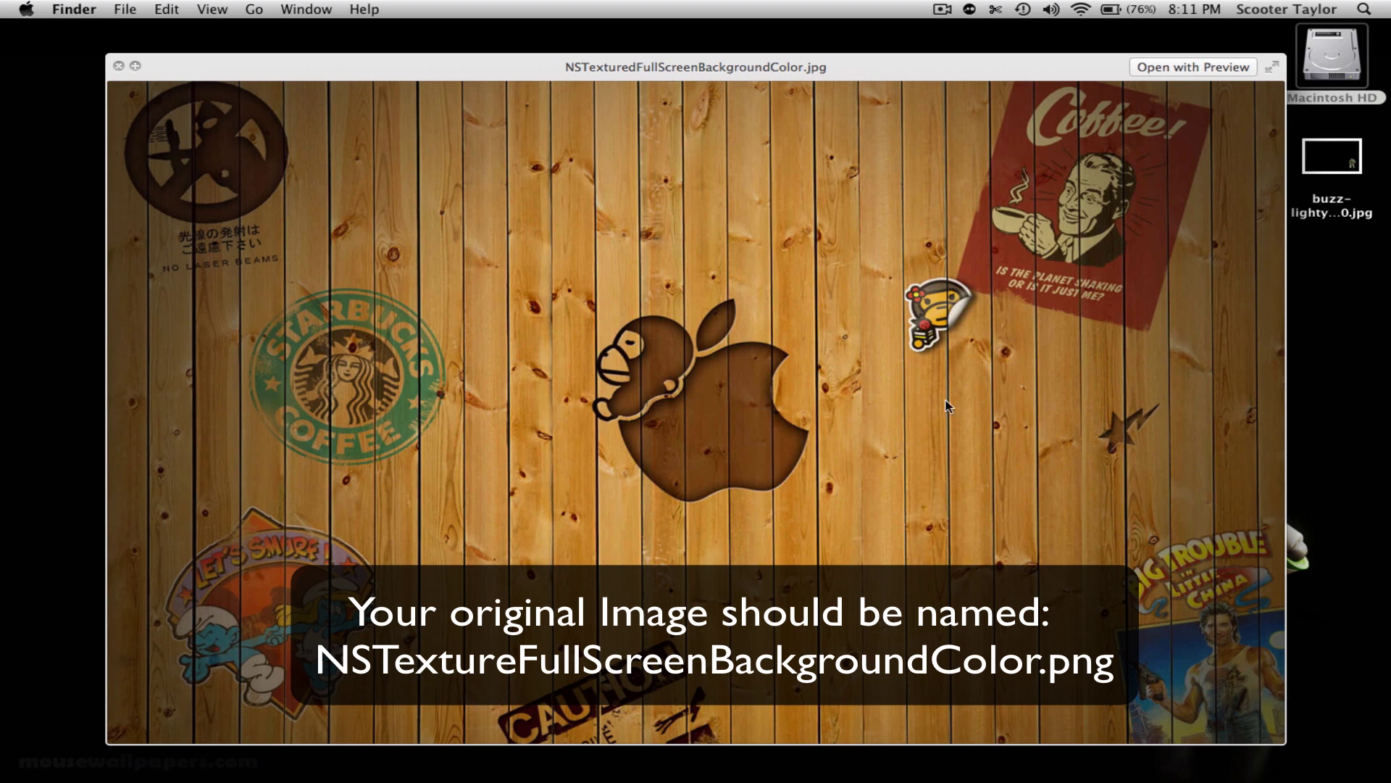
click(992, 408)
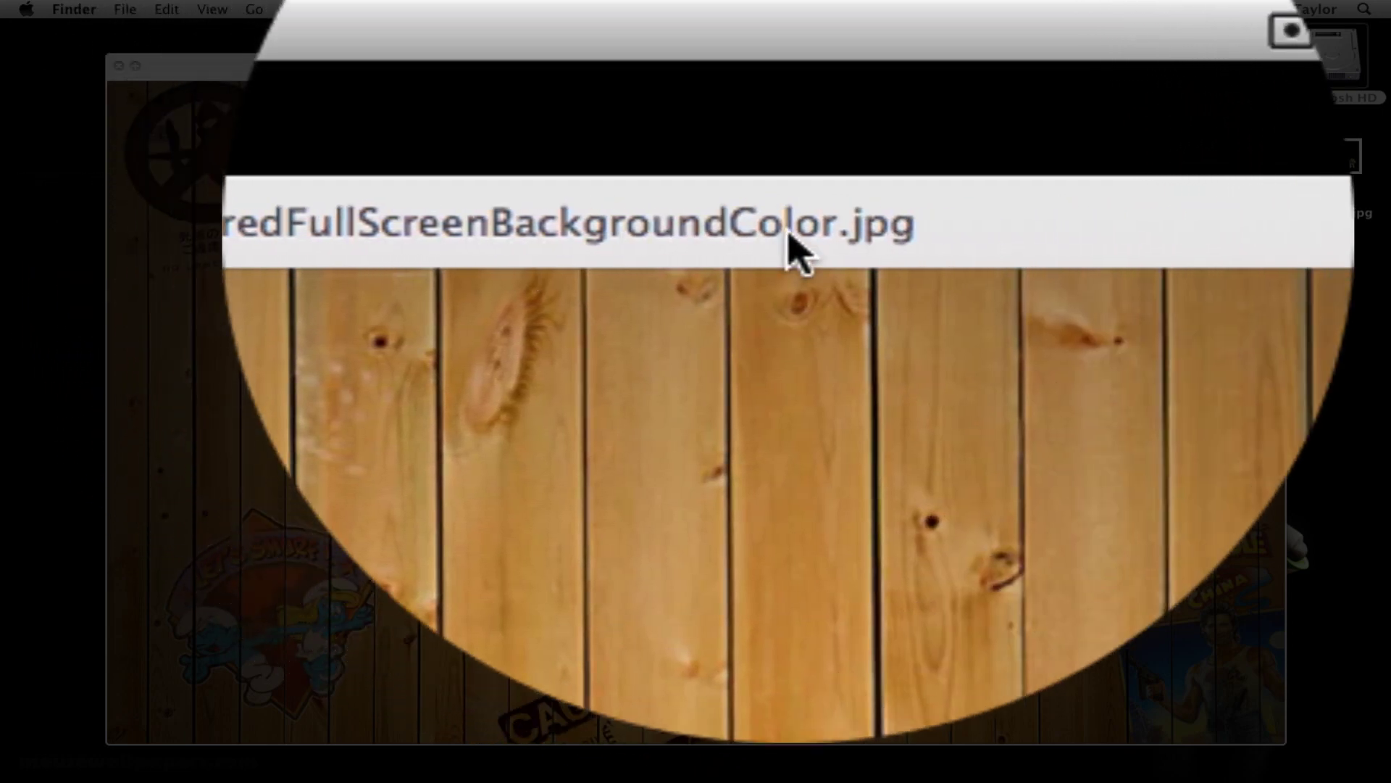
key(space)
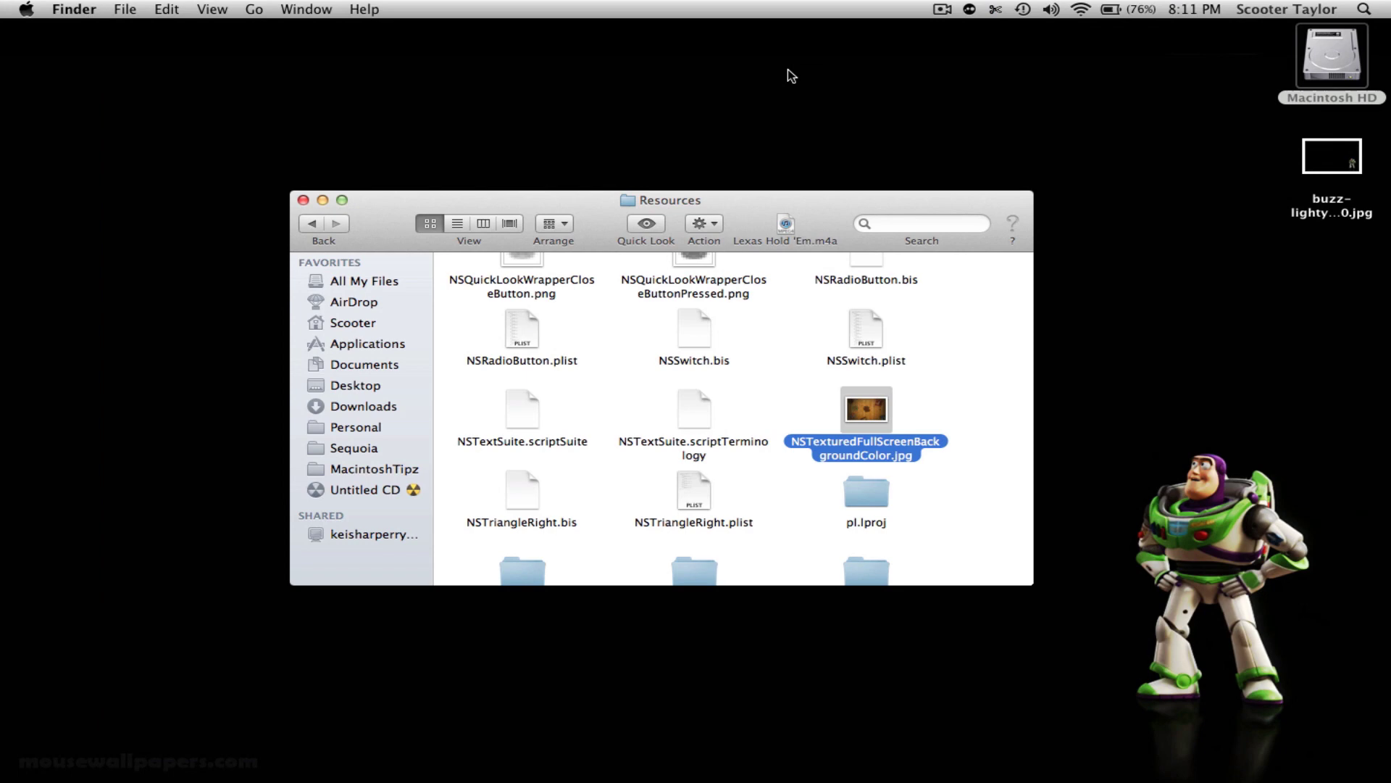
Rename the desktop's buzz-lightyear-1440x900.jpg to NSTexturedFullScreenBackgroundColor.jpg and reselect it.
click(1331, 163)
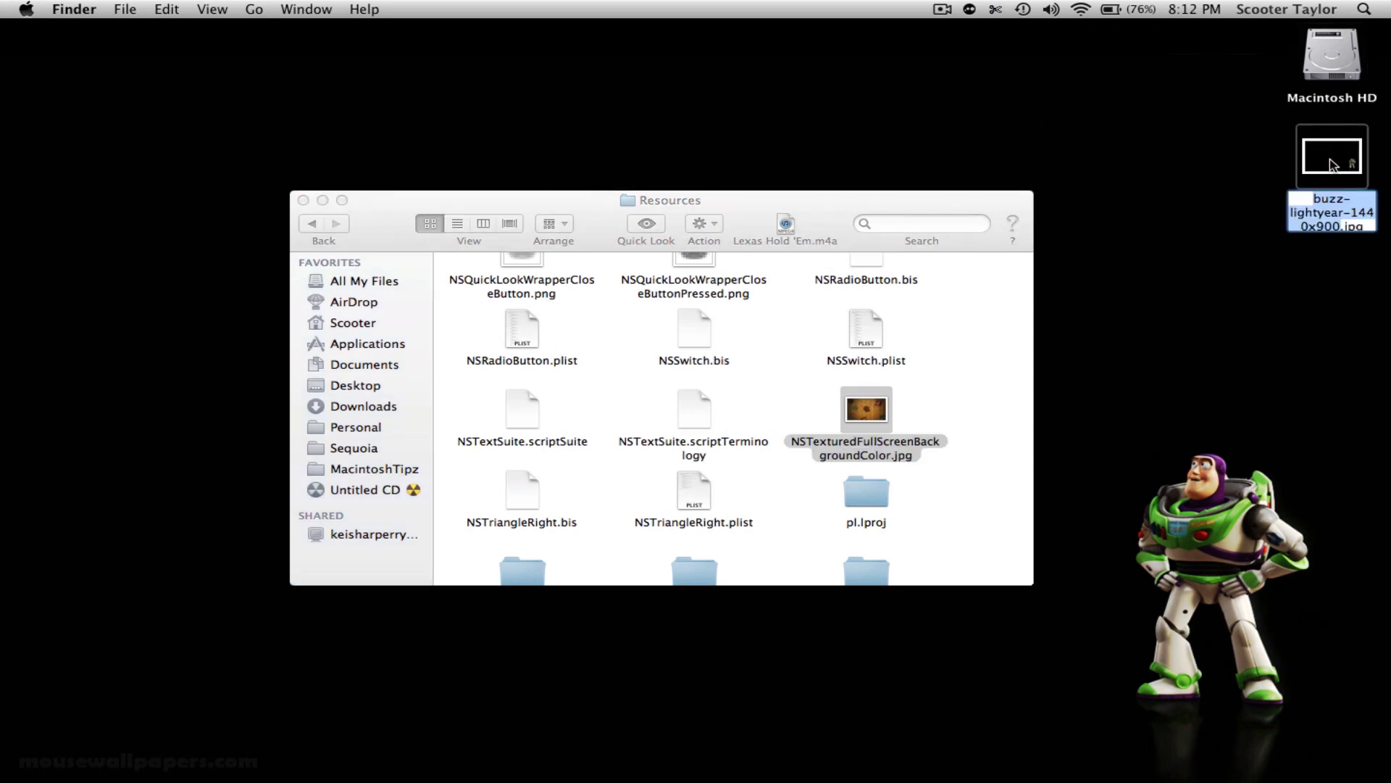
text(NS)
text(Textur)
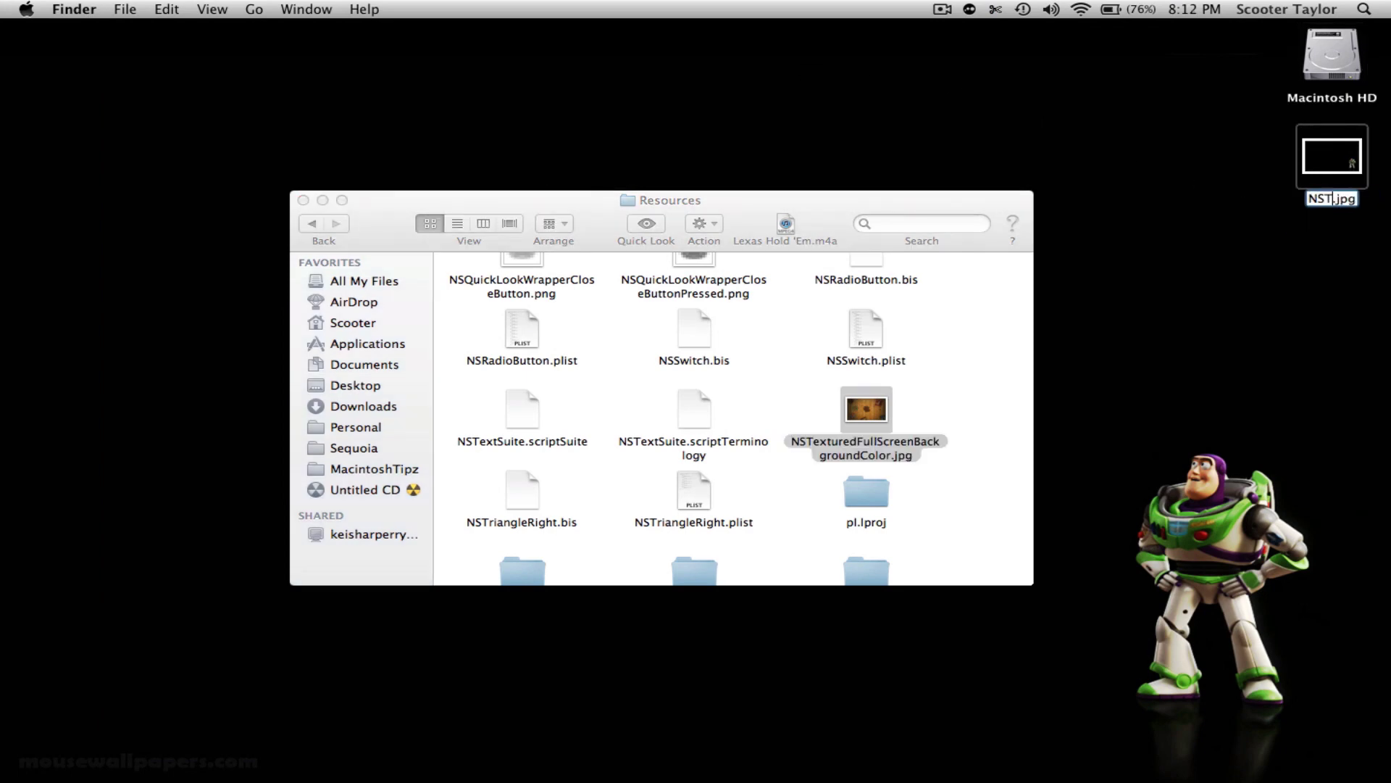
text(edFull)
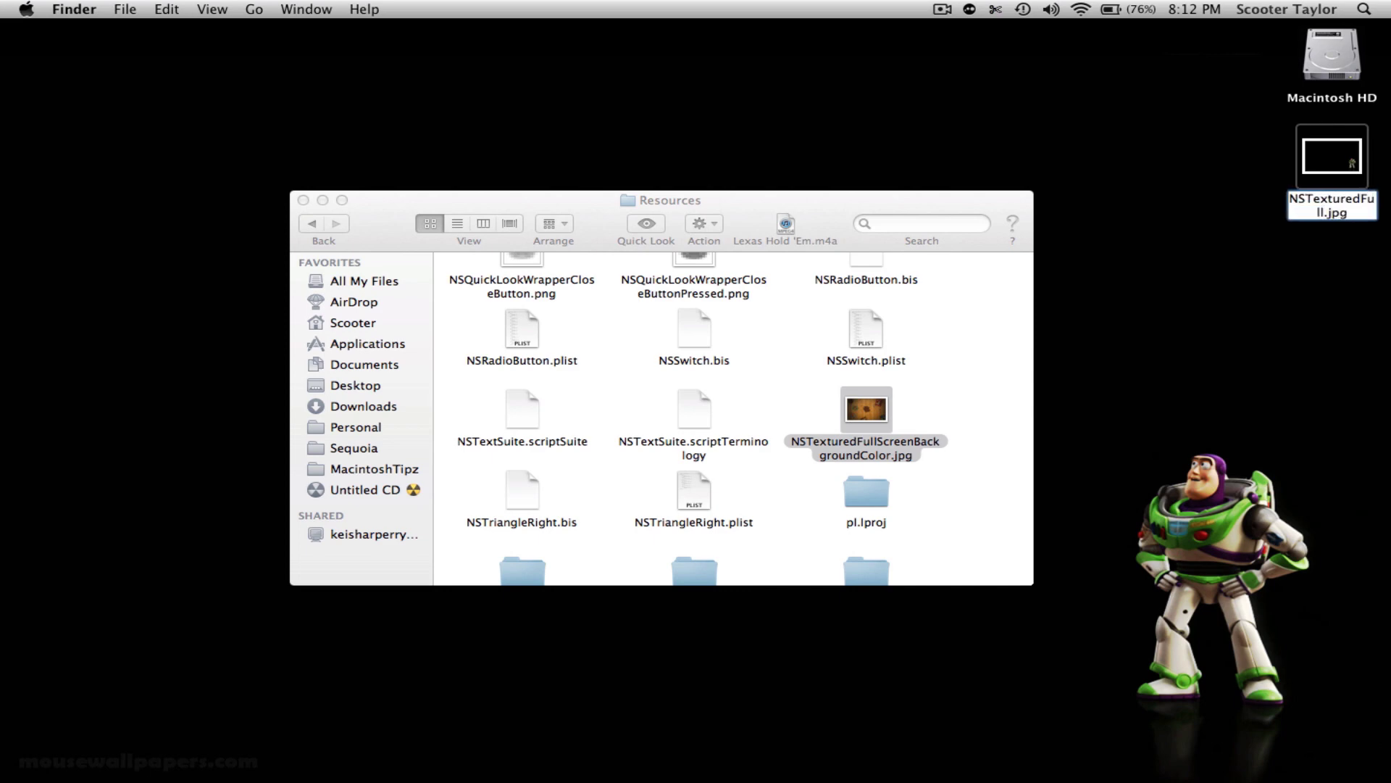
text(ScreenBackground)
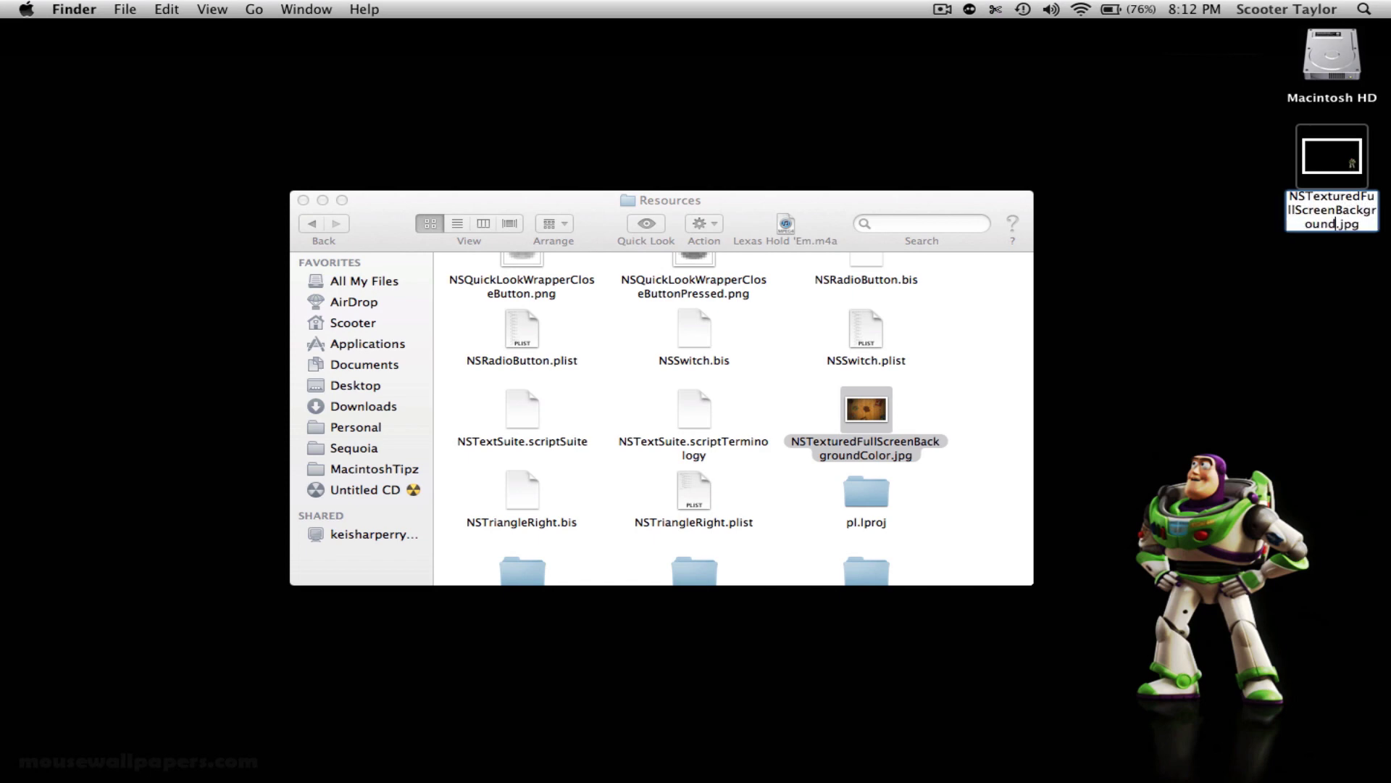
text(Color)
key(Return)
click(1228, 231)
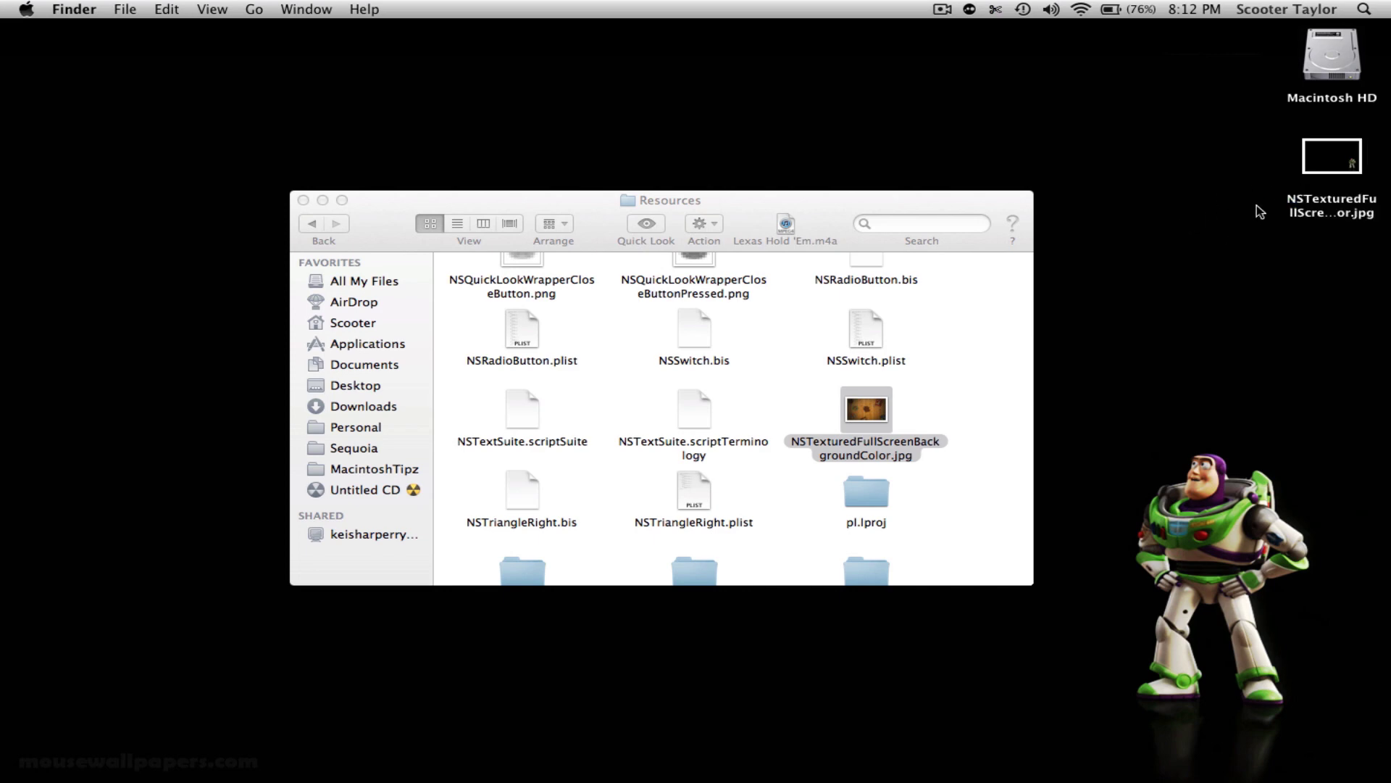
click(1345, 164)
Check the renamed wallpaper's kind, size and dimensions in Get Info.
right_click(1345, 163)
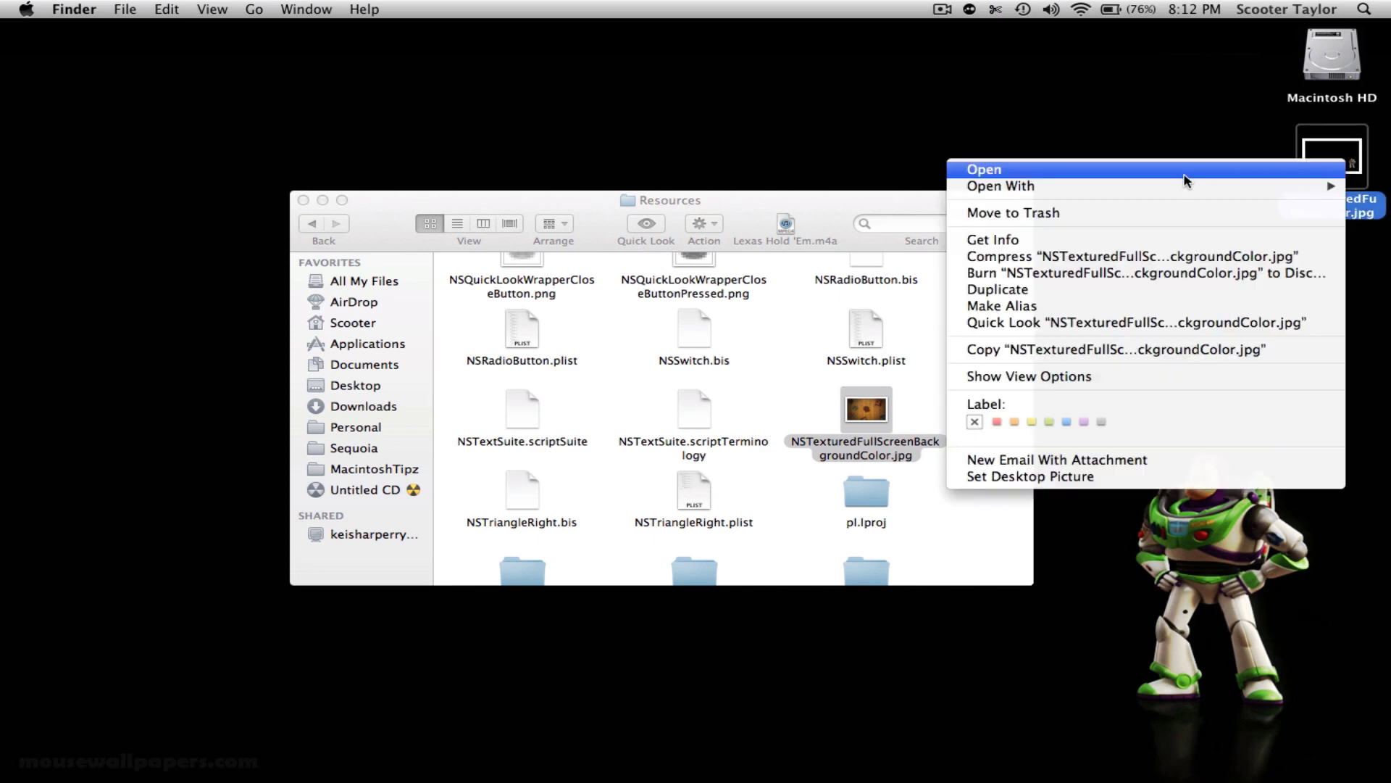
click(1116, 241)
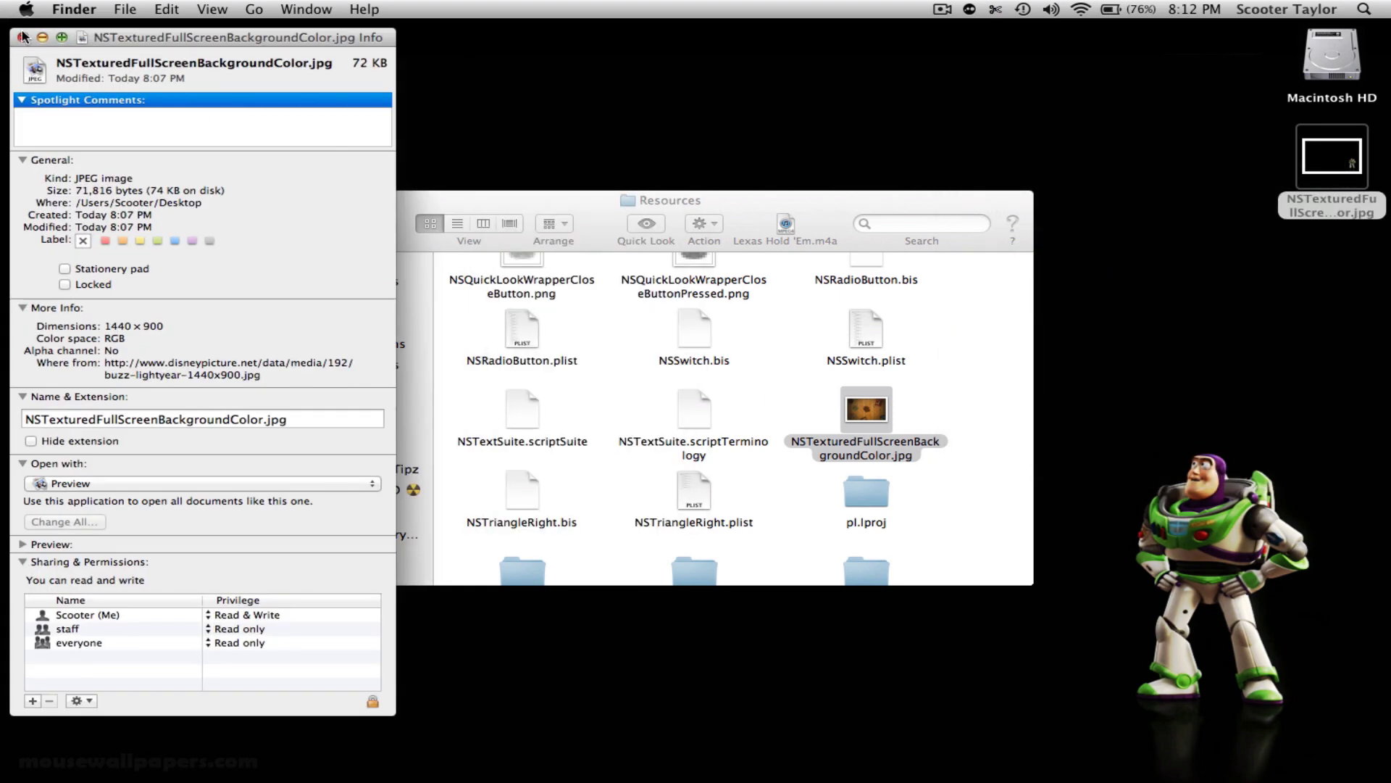
click(23, 37)
Open the wallpaper in Preview, confirm the export format is JPEG, and cancel the export.
double_click(1302, 152)
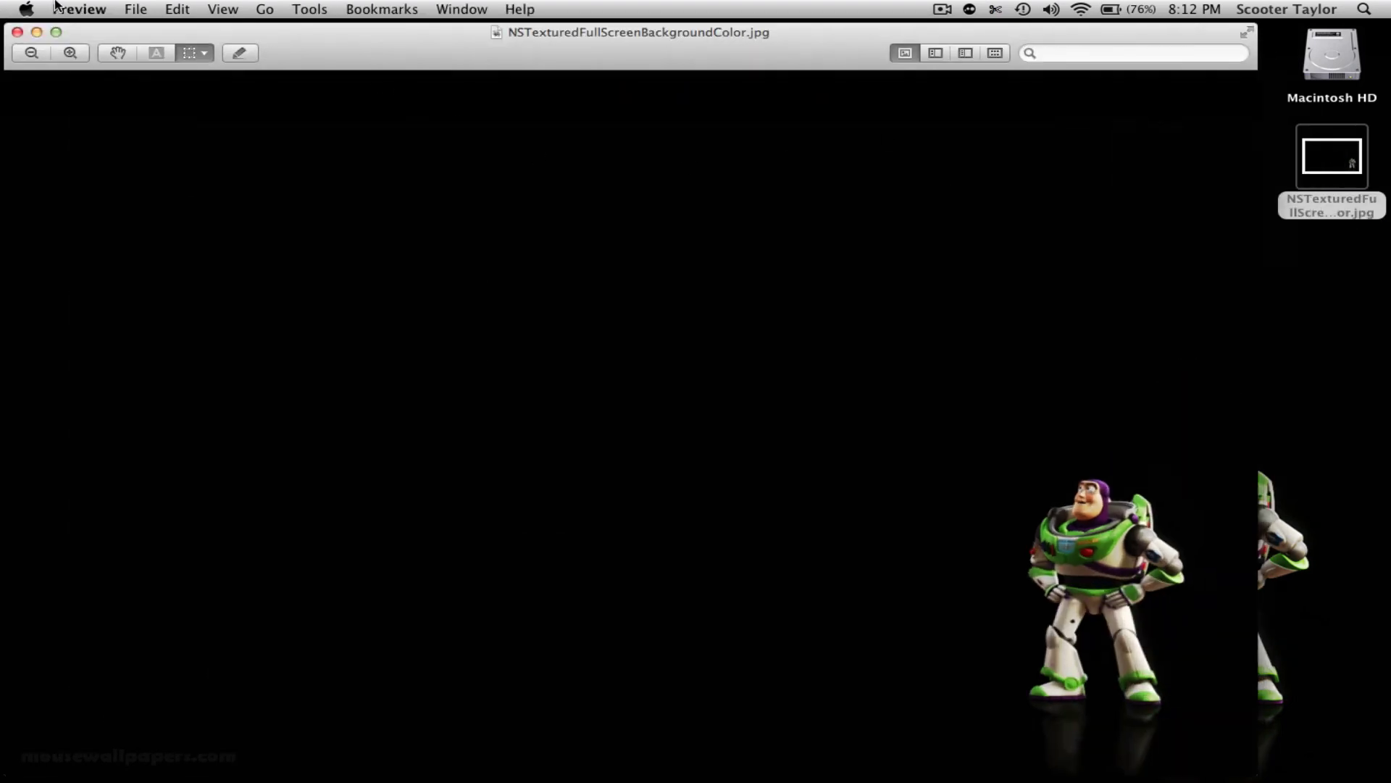
click(118, 11)
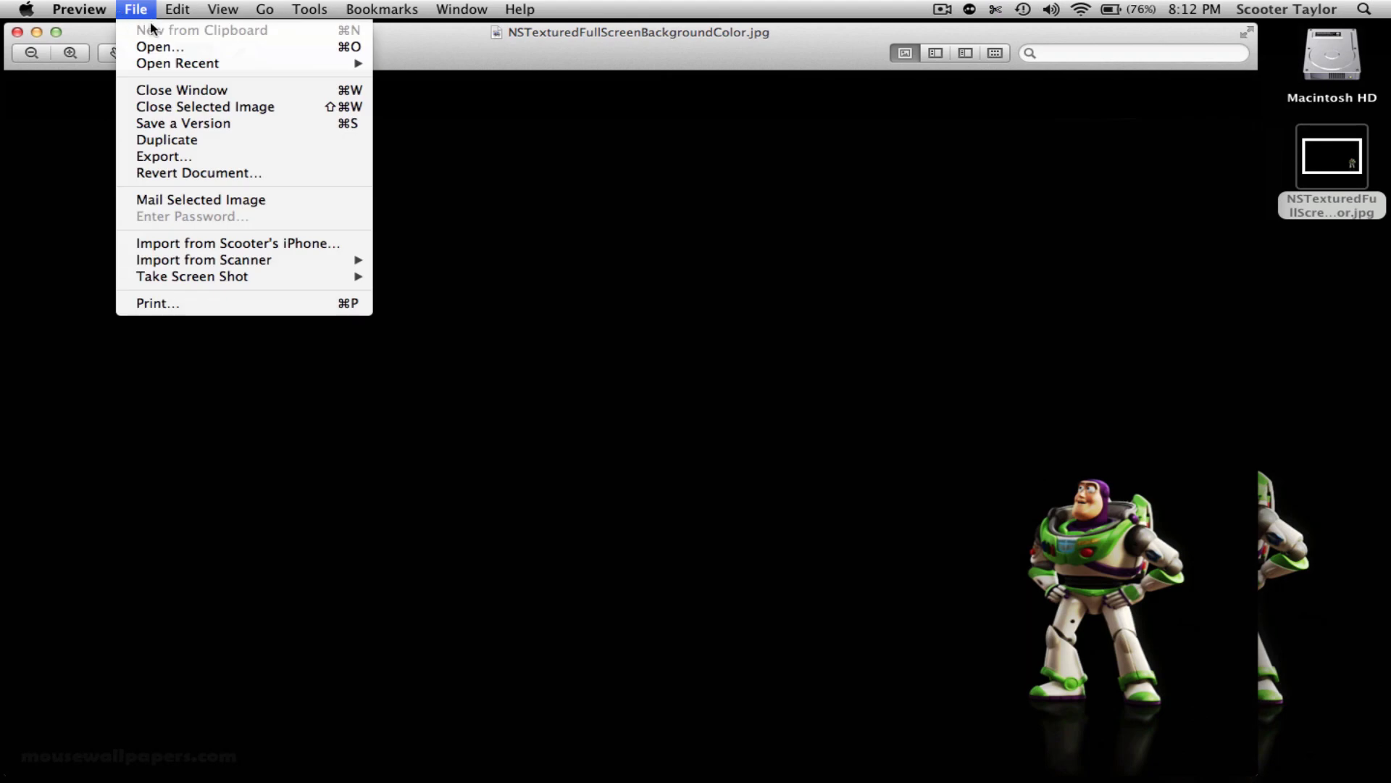
click(201, 160)
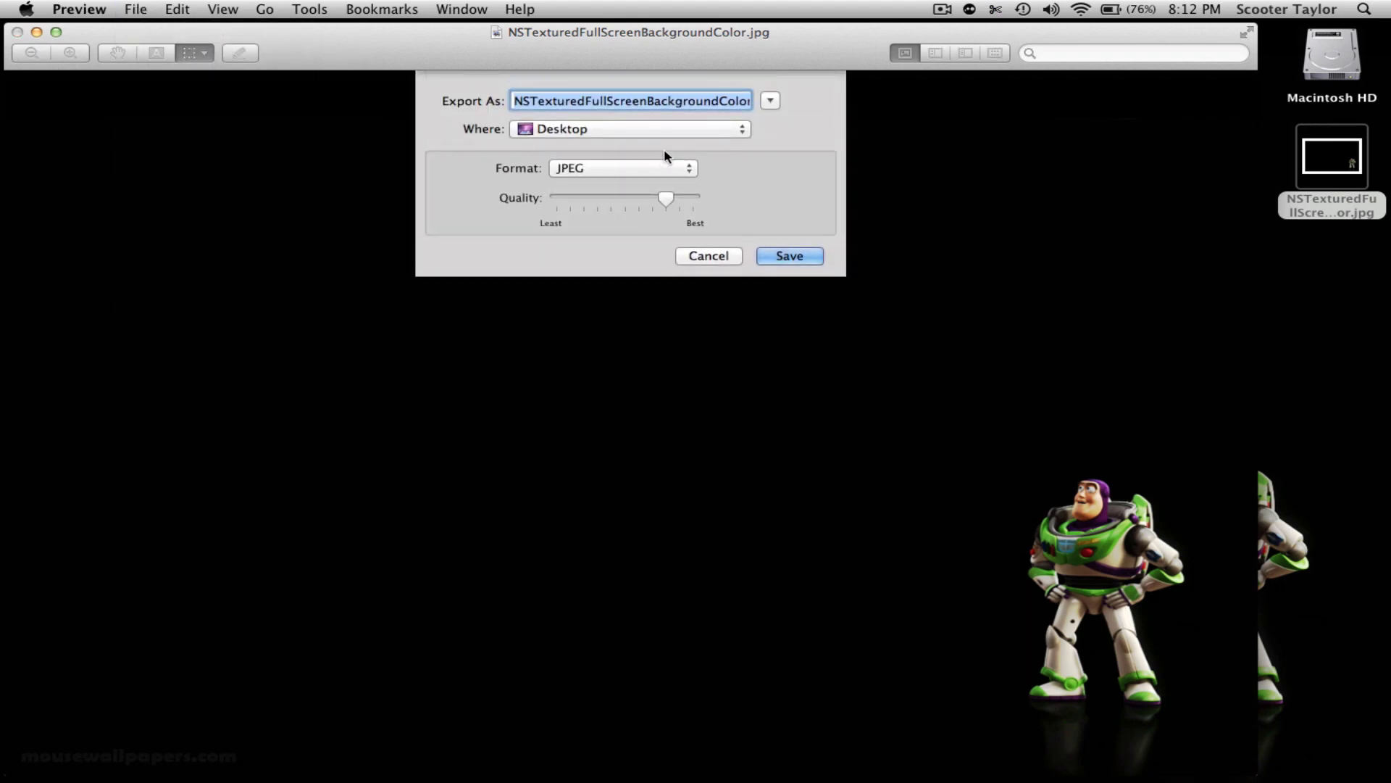
click(686, 176)
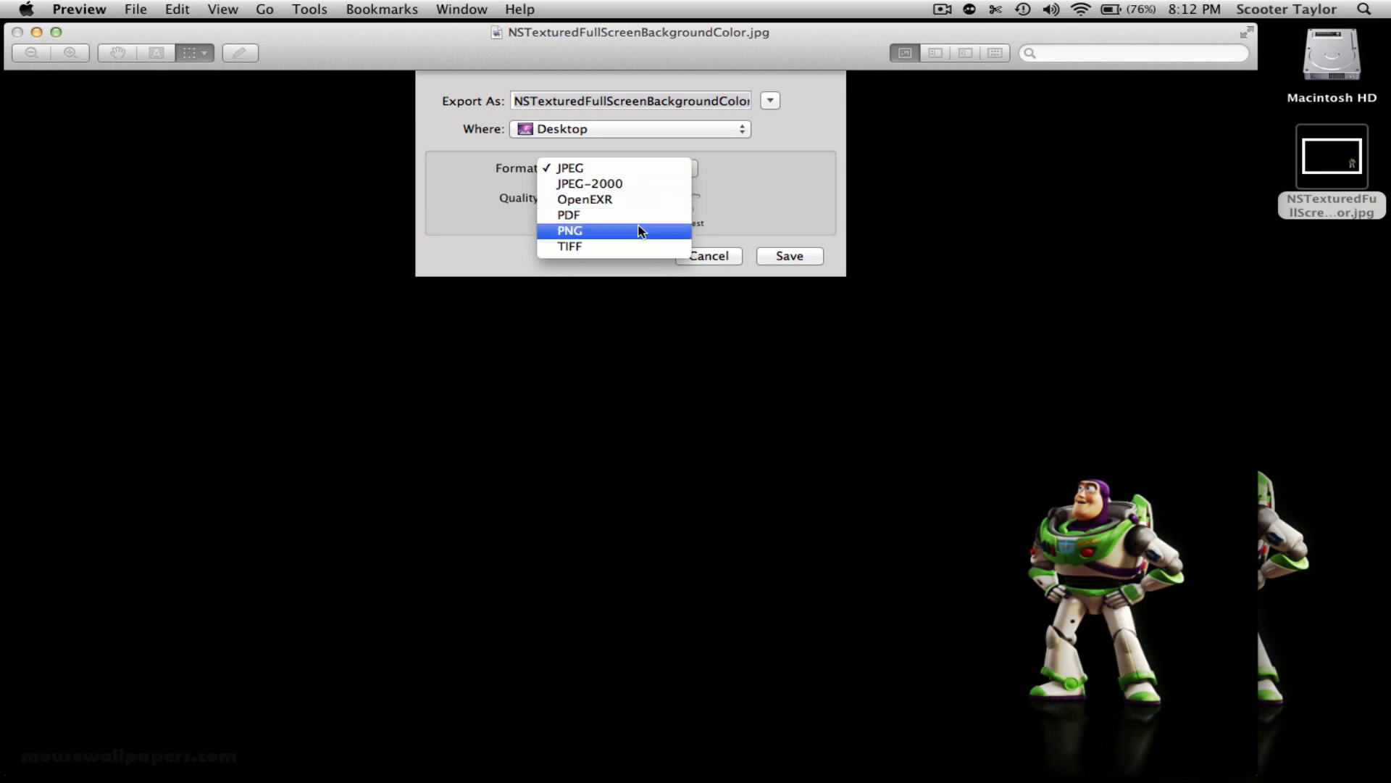
click(714, 261)
click(714, 261)
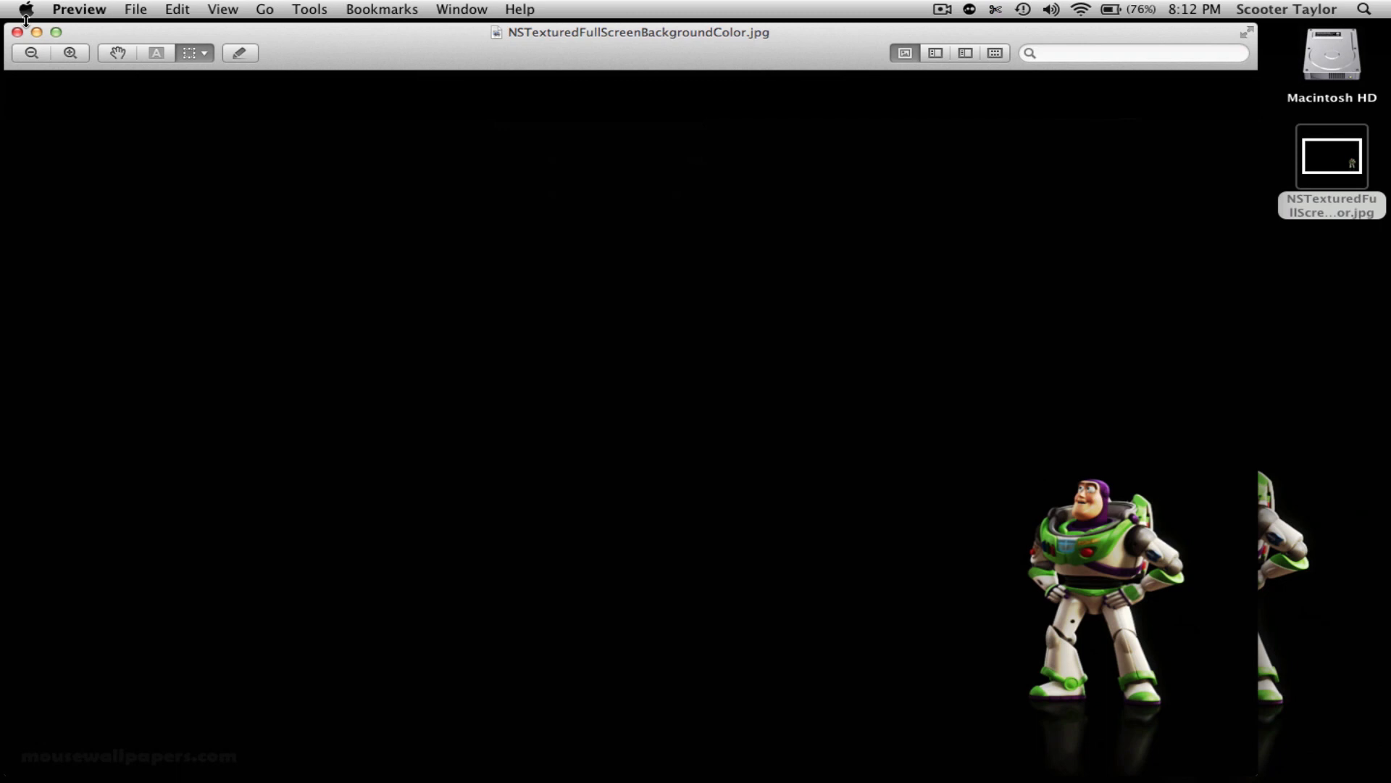
Quit Preview and paste a copy of the original Resources jpg onto the desktop, keeping both files.
key(super+q)
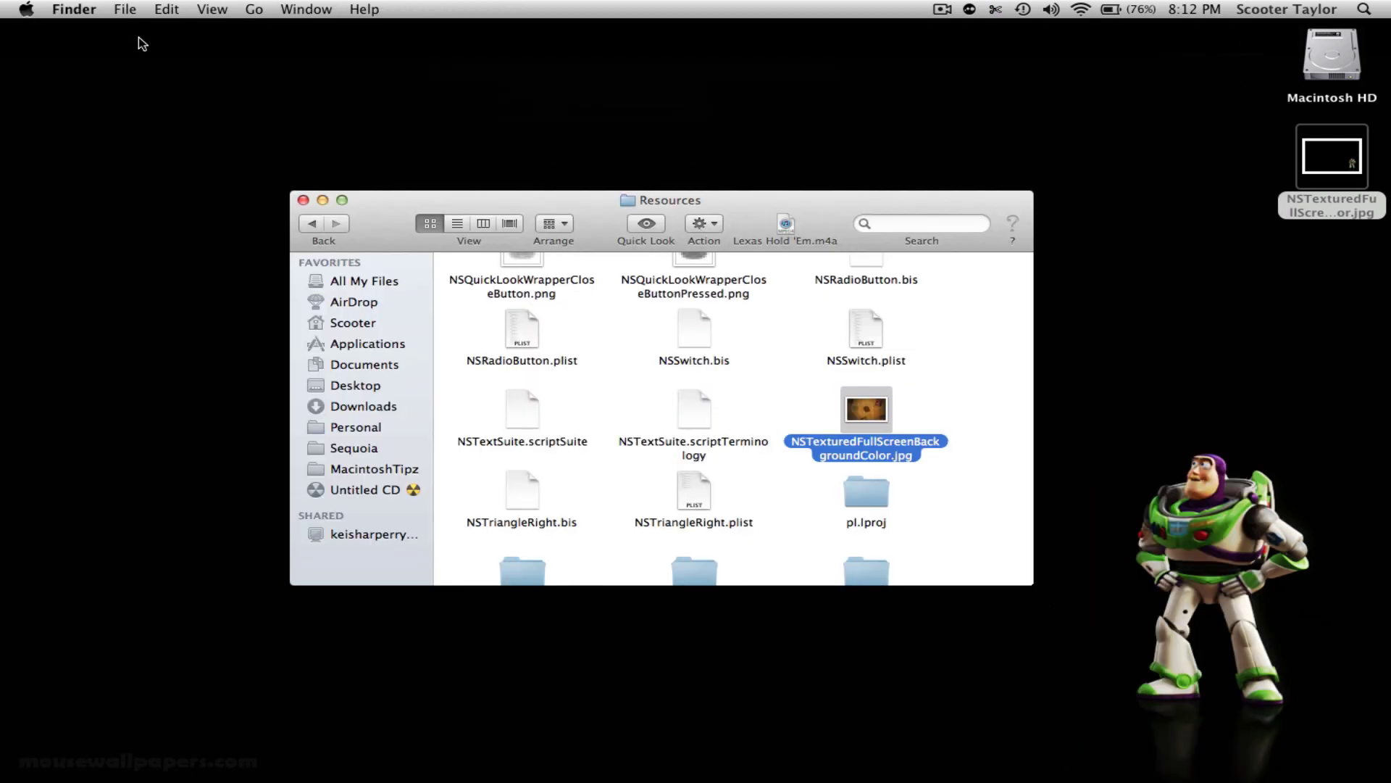
right_click(877, 408)
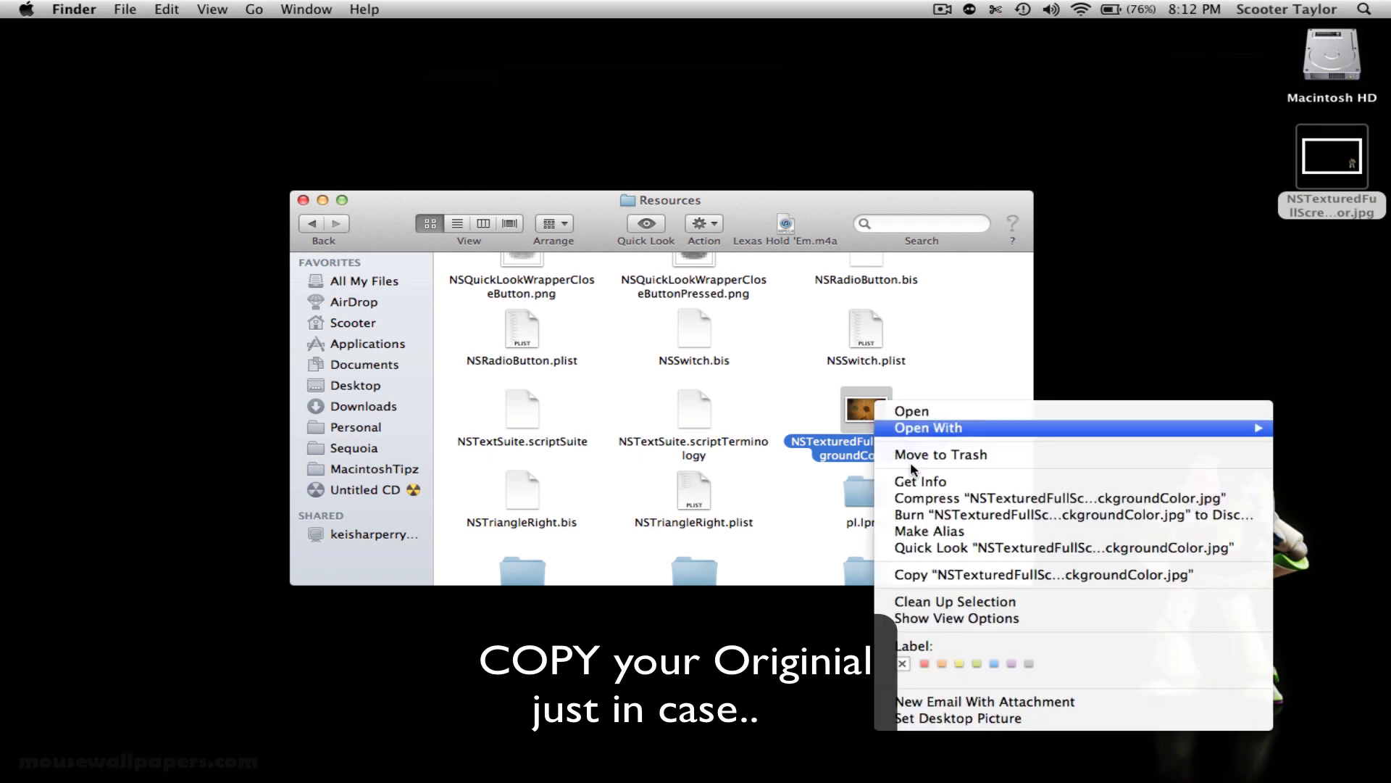
click(932, 578)
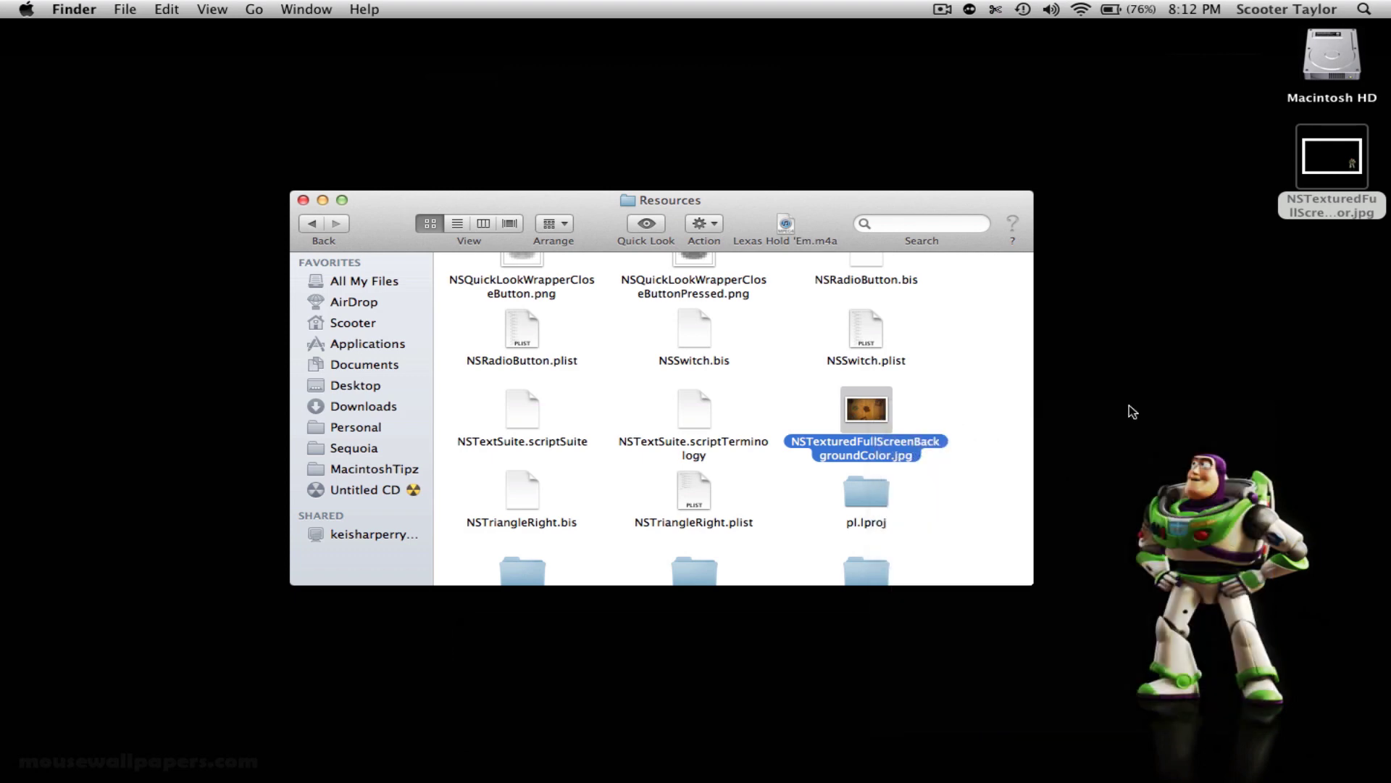
click(1150, 295)
right_click(1150, 294)
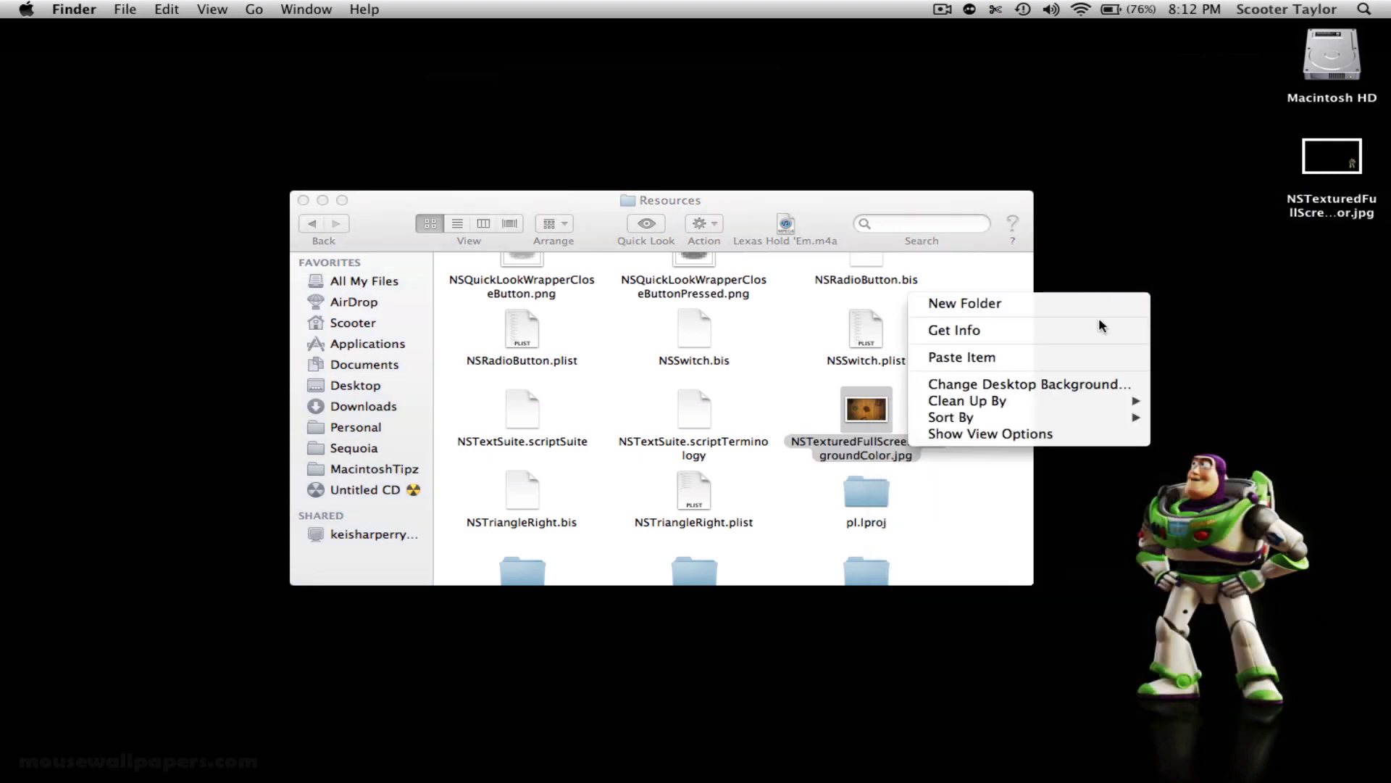
click(1081, 357)
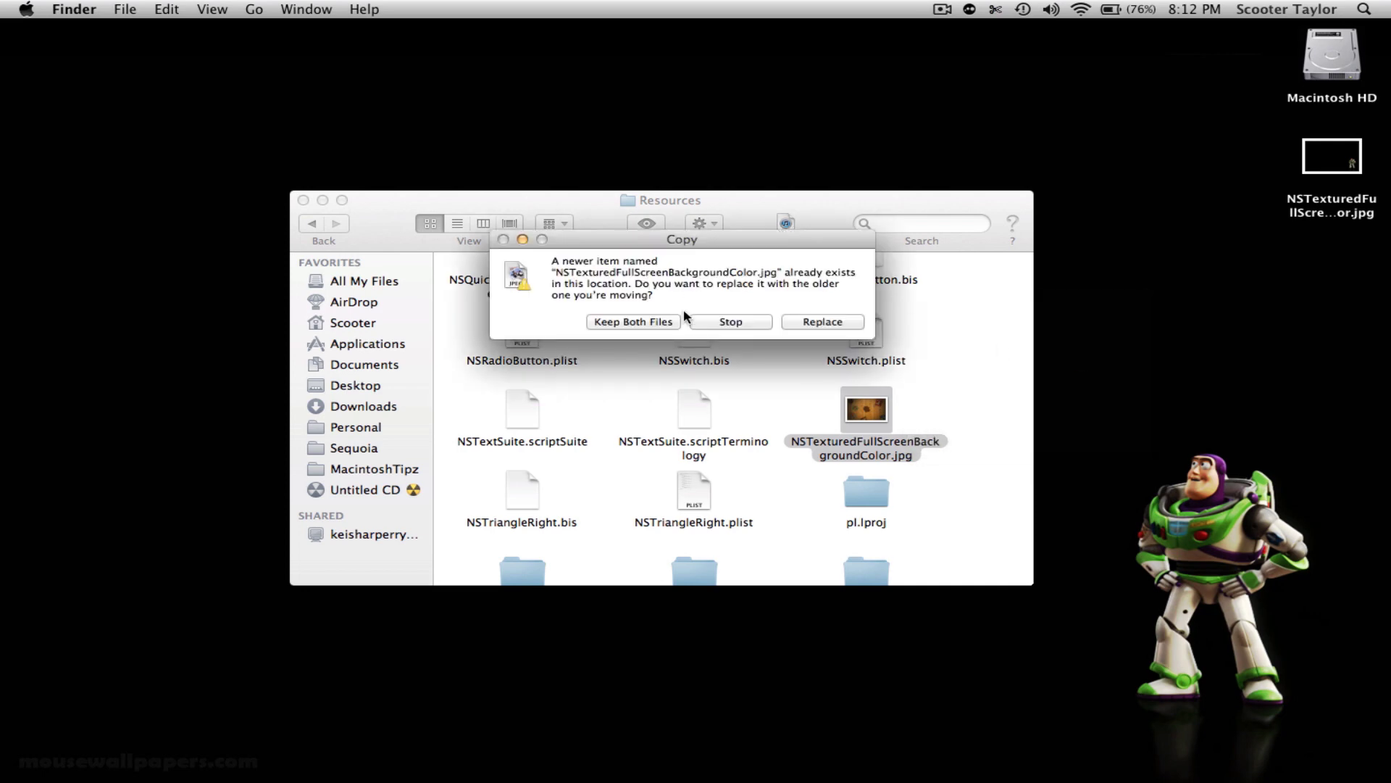
click(666, 321)
click(1253, 266)
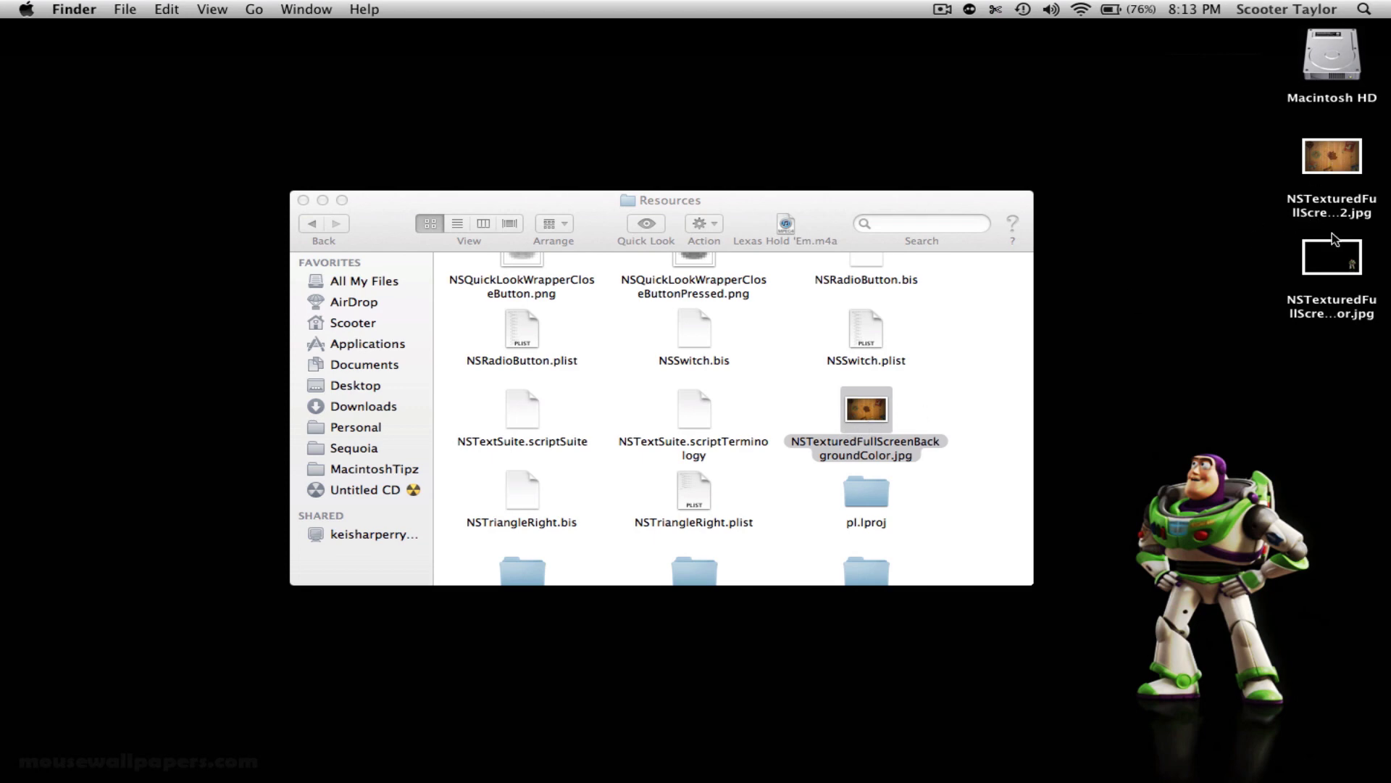
Quick Look the renamed wallpaper and the '2' backup to compare them.
click(1339, 263)
key(space)
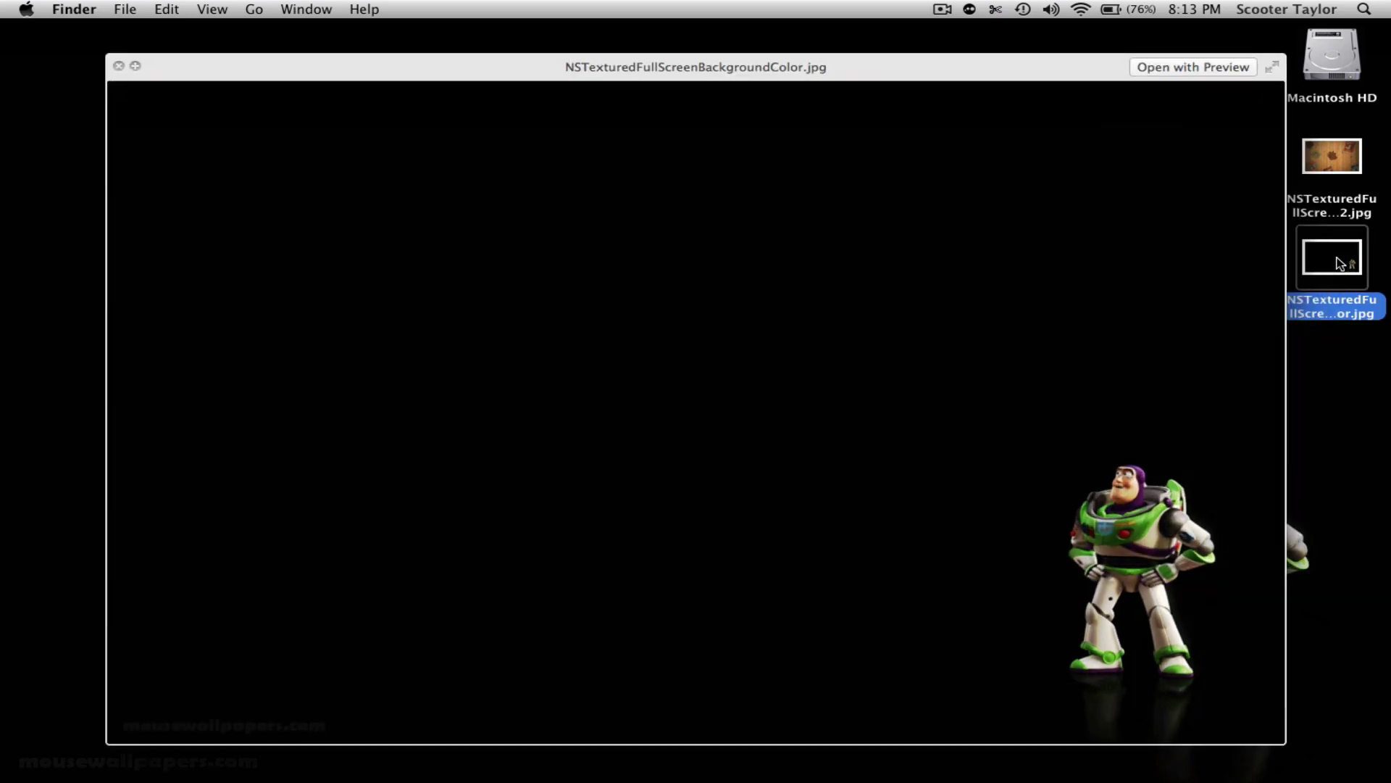
key(Up)
key(Down)
key(space)
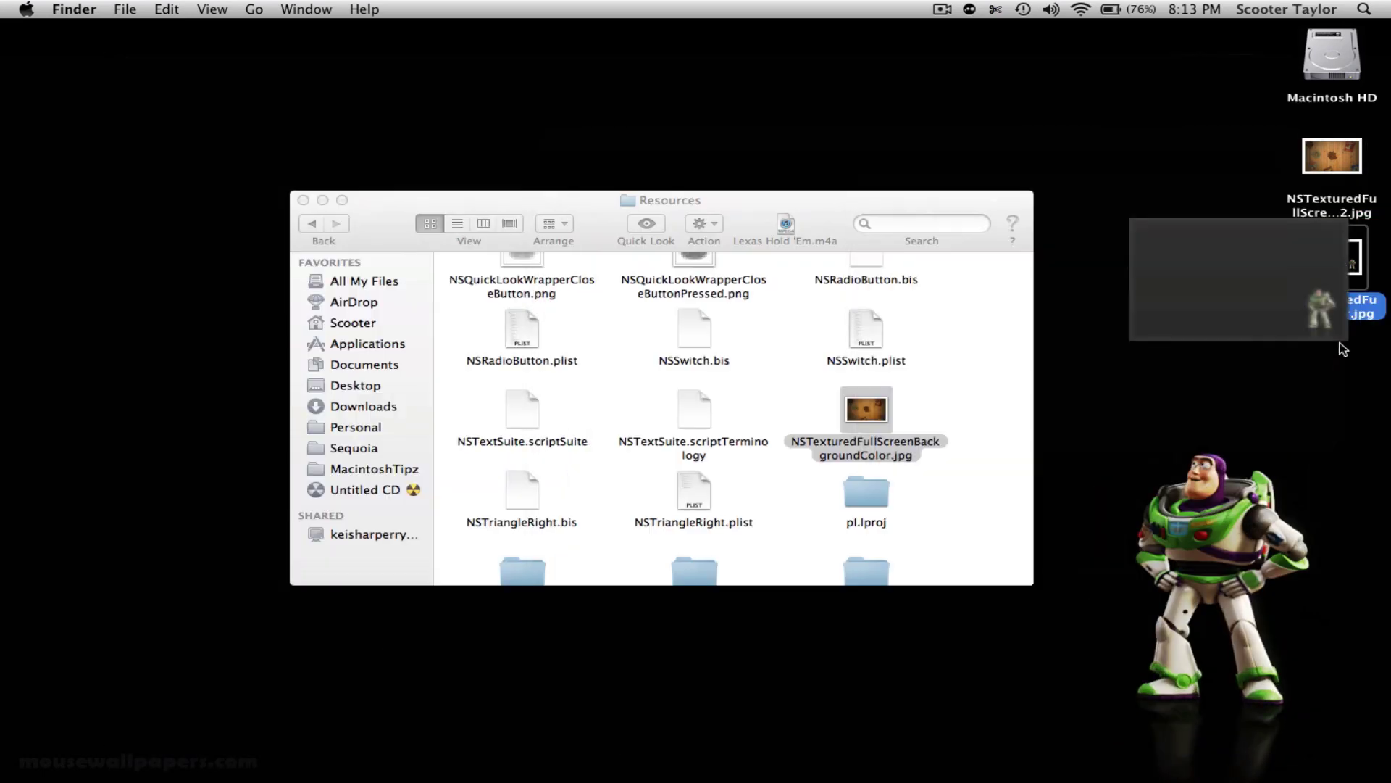
Drag the wallpaper into Resources, authenticate, replace the original, and enter the admin password.
click(1323, 272)
drag(1323, 272, 858, 420)
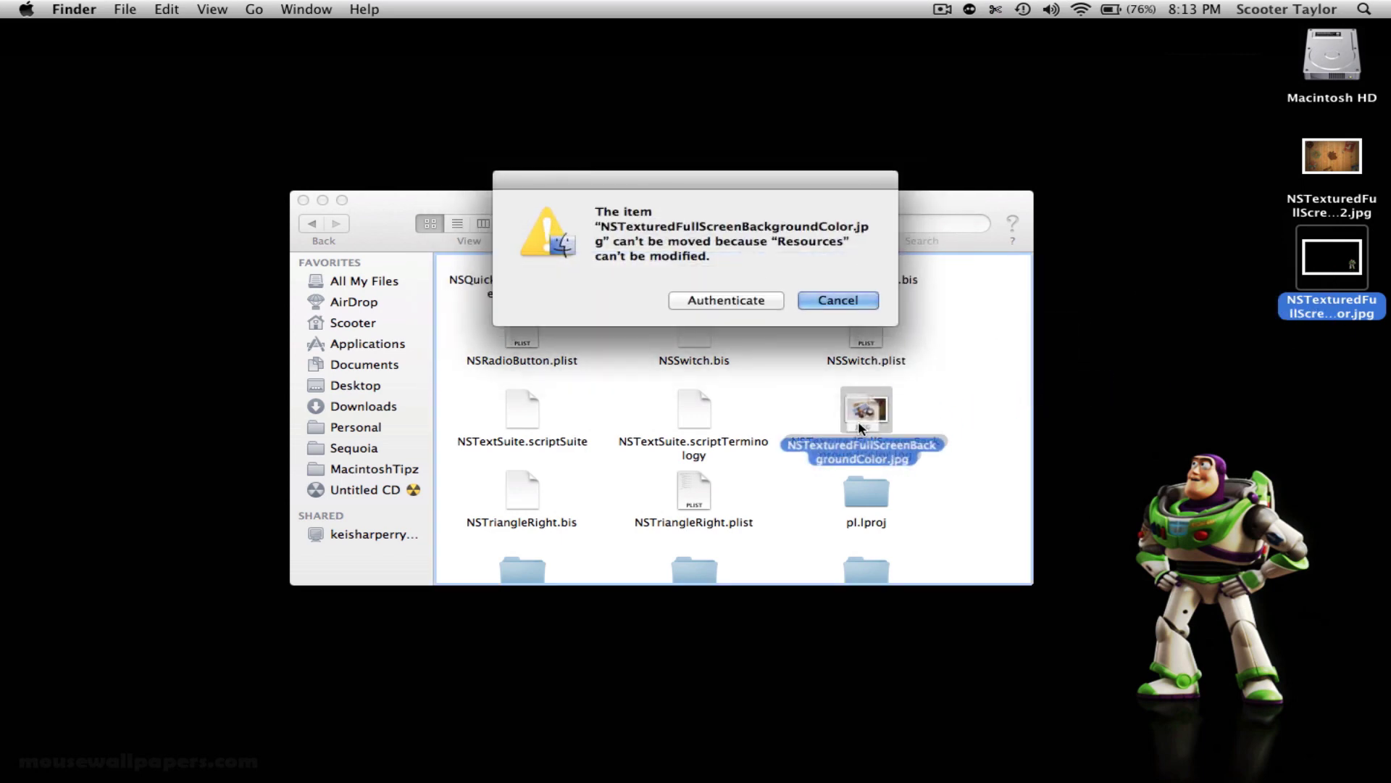
click(761, 303)
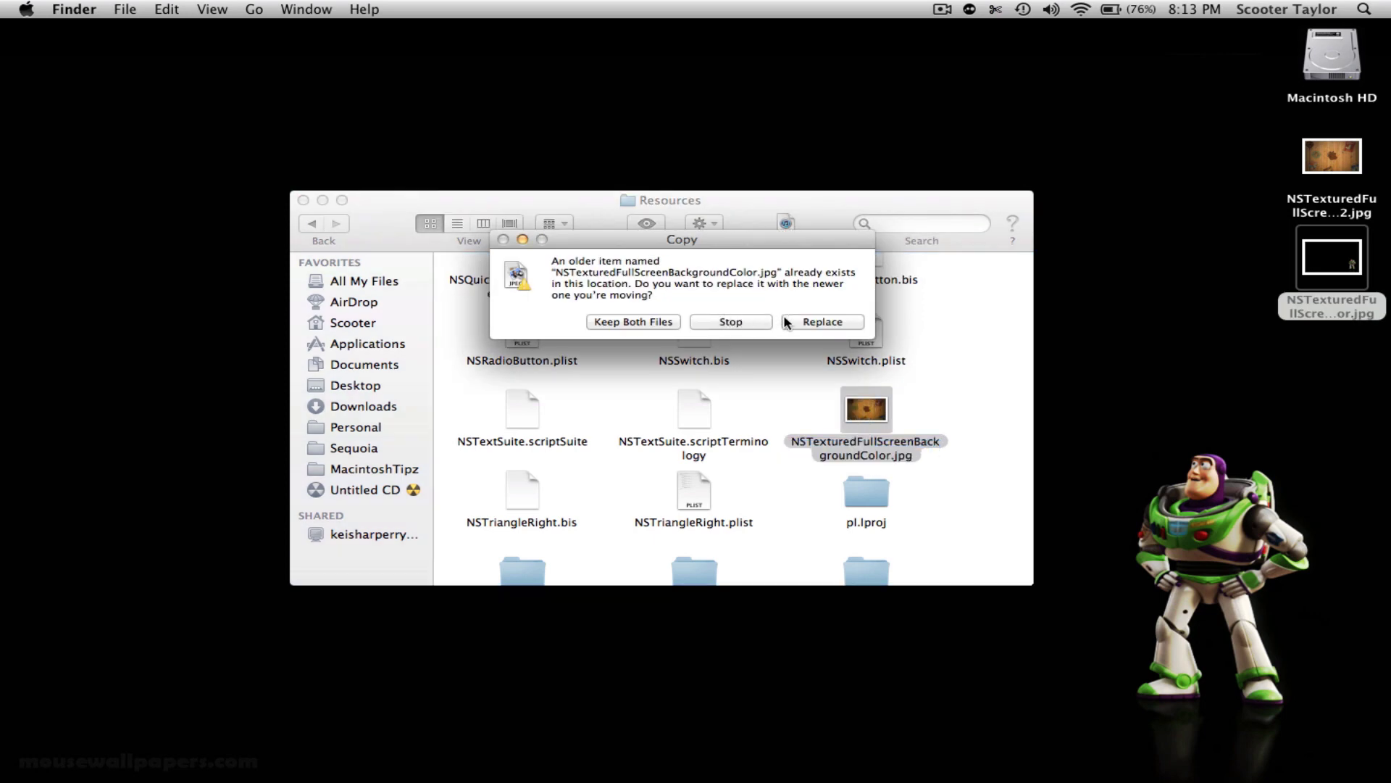
click(805, 321)
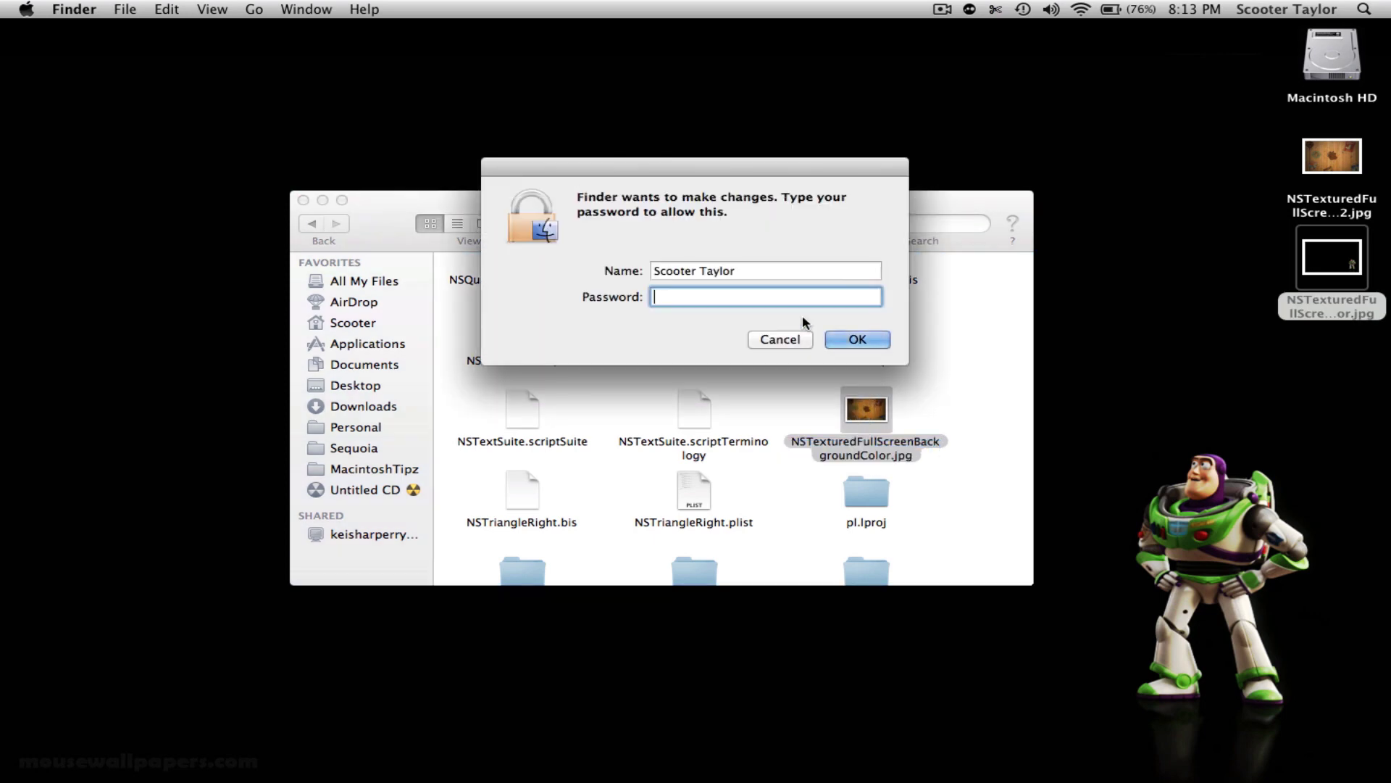
text(••••••••••••••••)
key(Return)
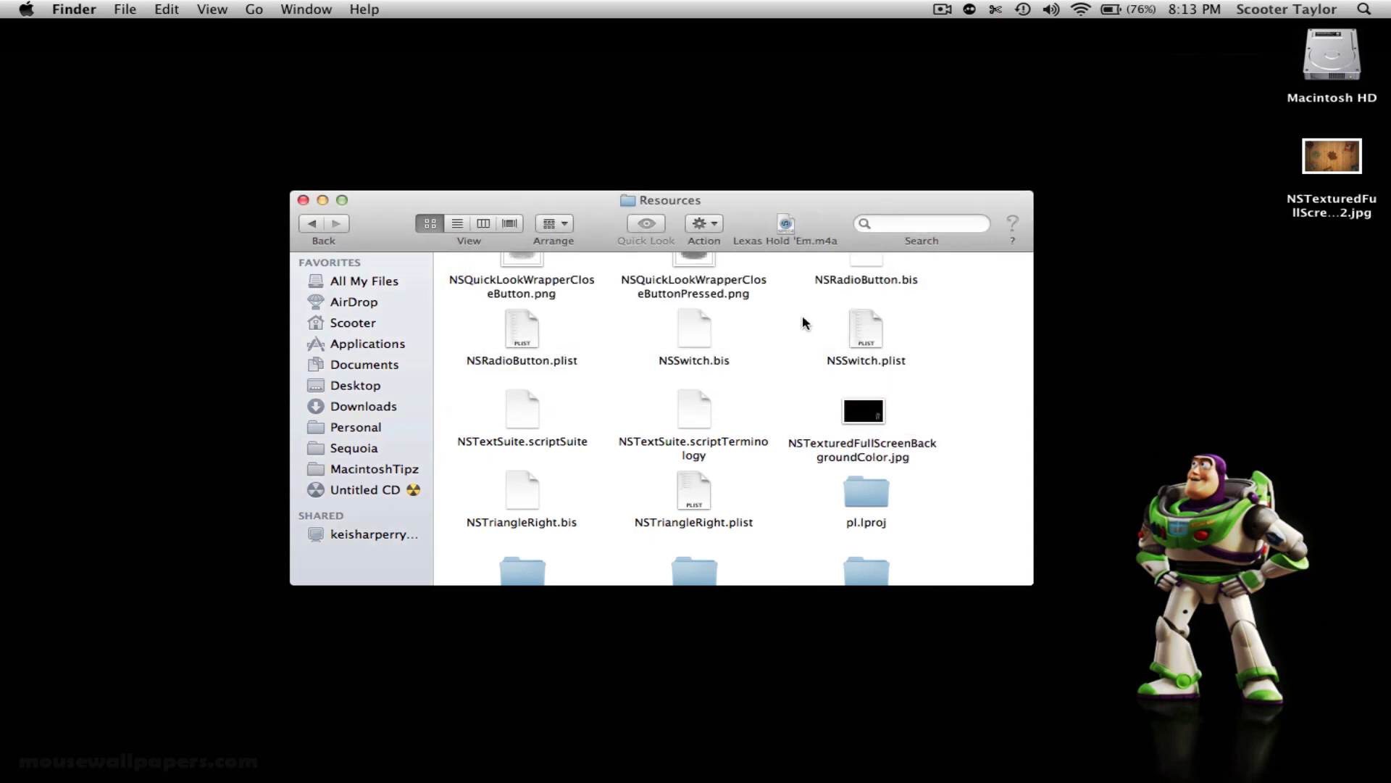
Close the Resources folder window.
click(303, 199)
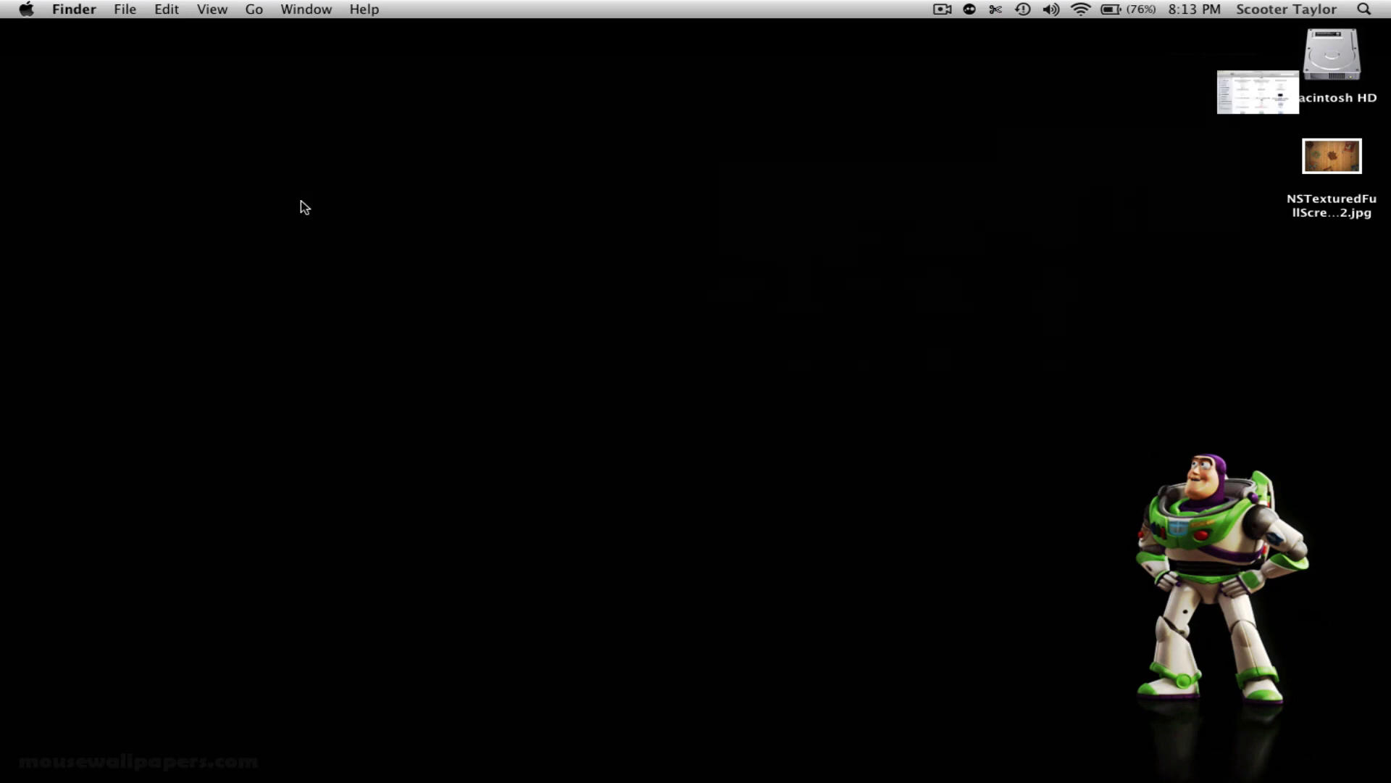